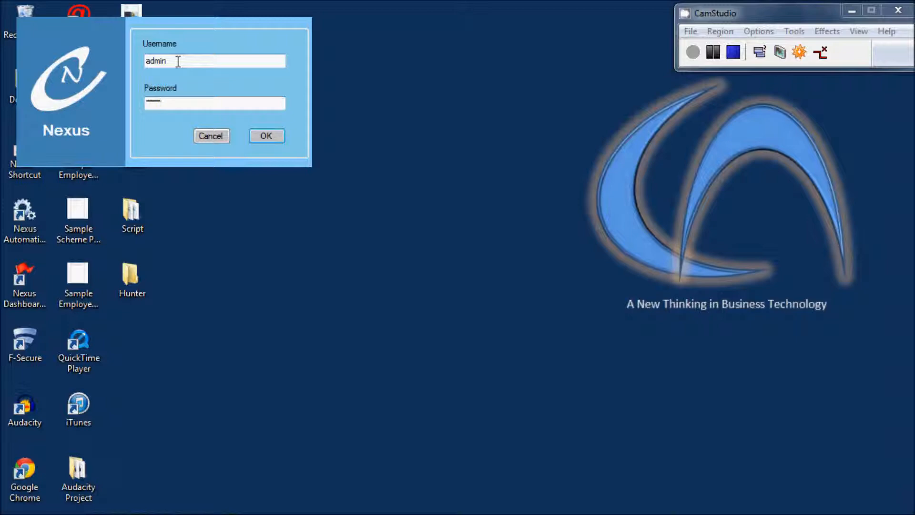
# Log in with the prefilled credentials and check the product's version and licence information.
pyautogui.click(265, 137)
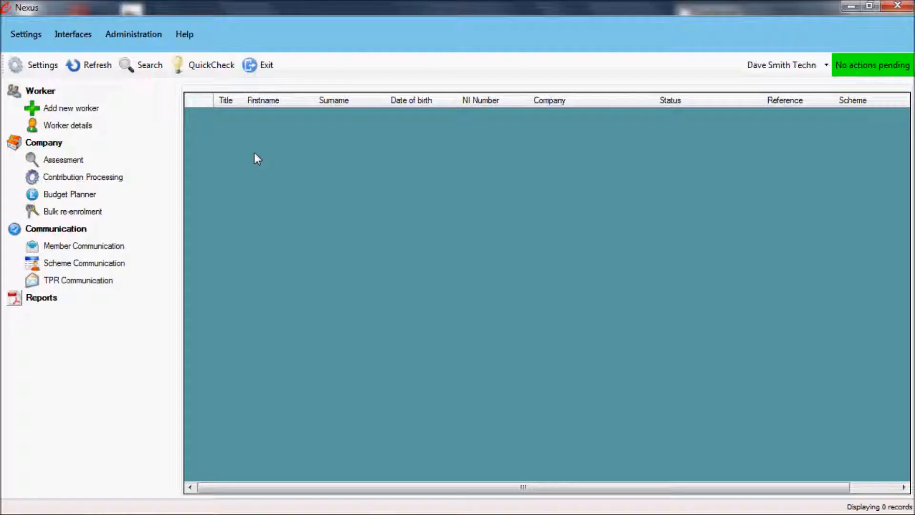
pyautogui.click(190, 36)
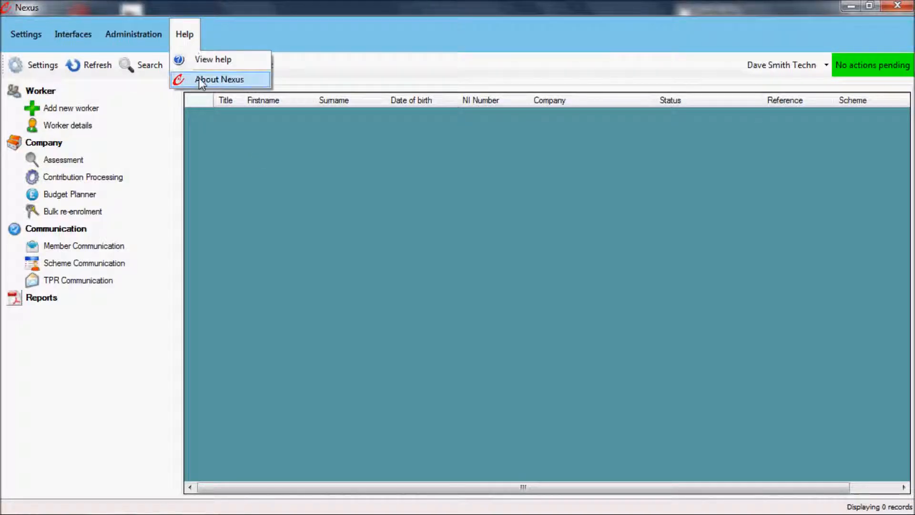
pyautogui.click(199, 78)
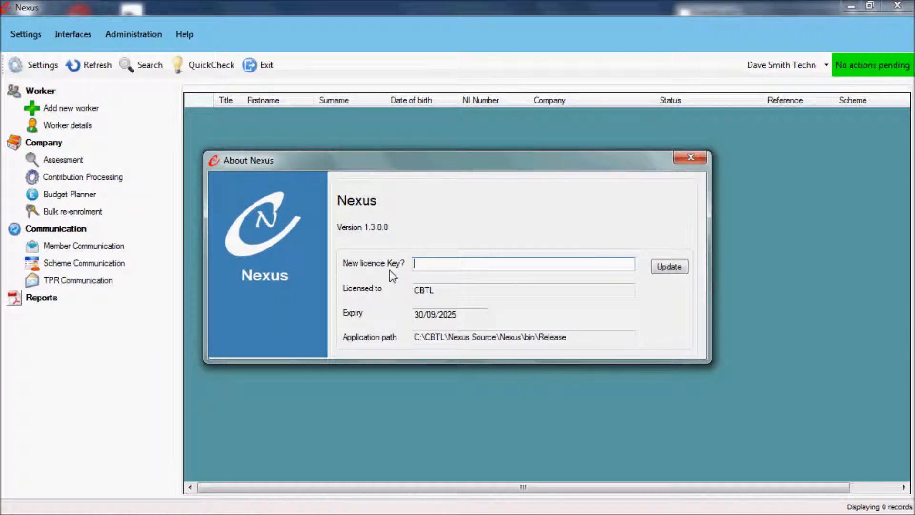
pyautogui.click(691, 158)
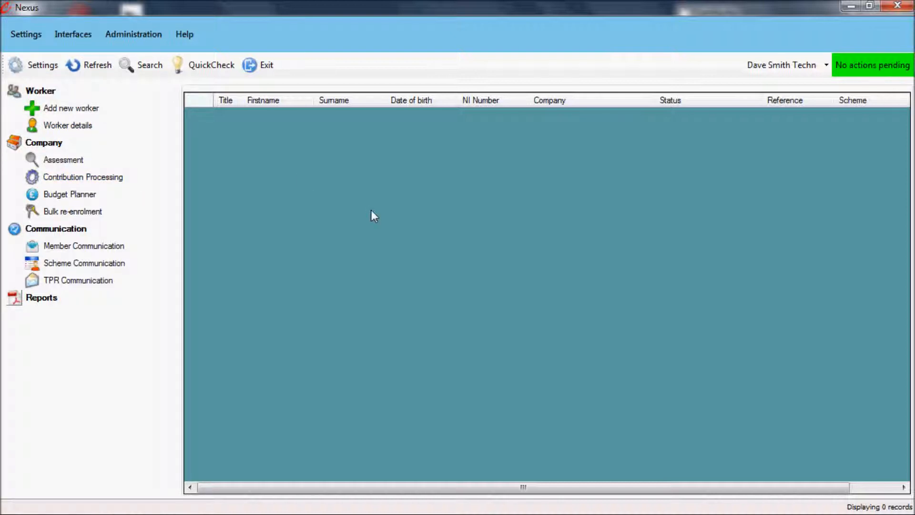
pyautogui.click(30, 42)
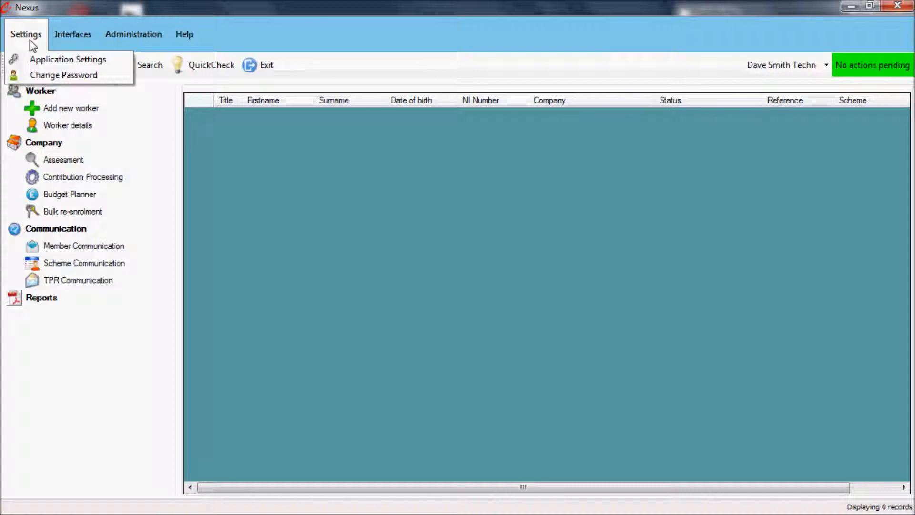
pyautogui.click(58, 36)
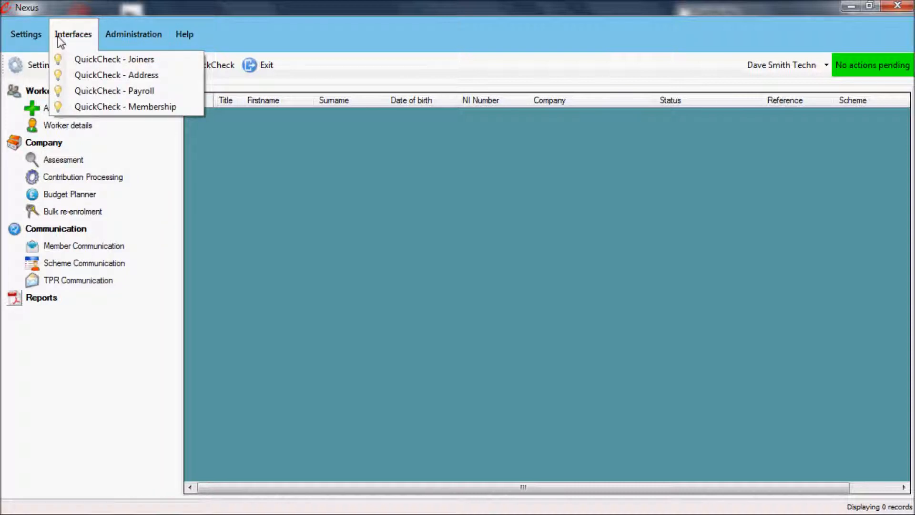
pyautogui.click(138, 42)
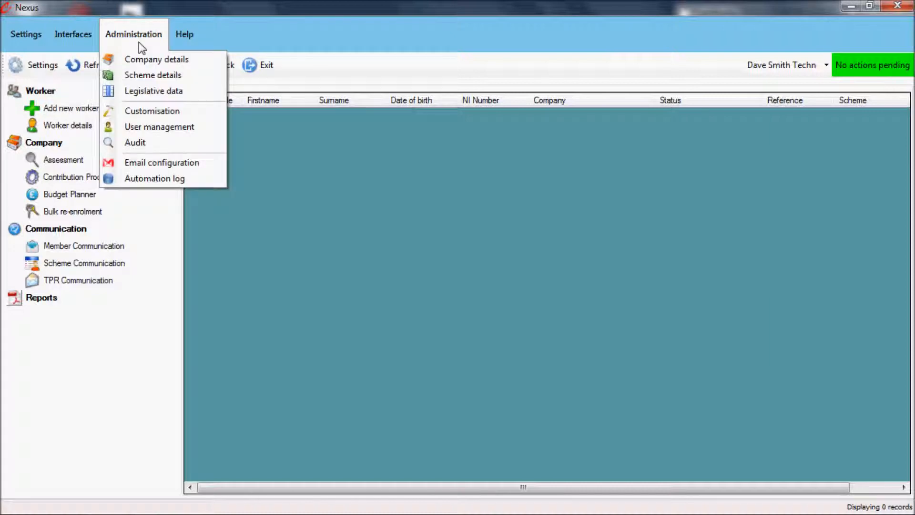
pyautogui.moveTo(188, 37)
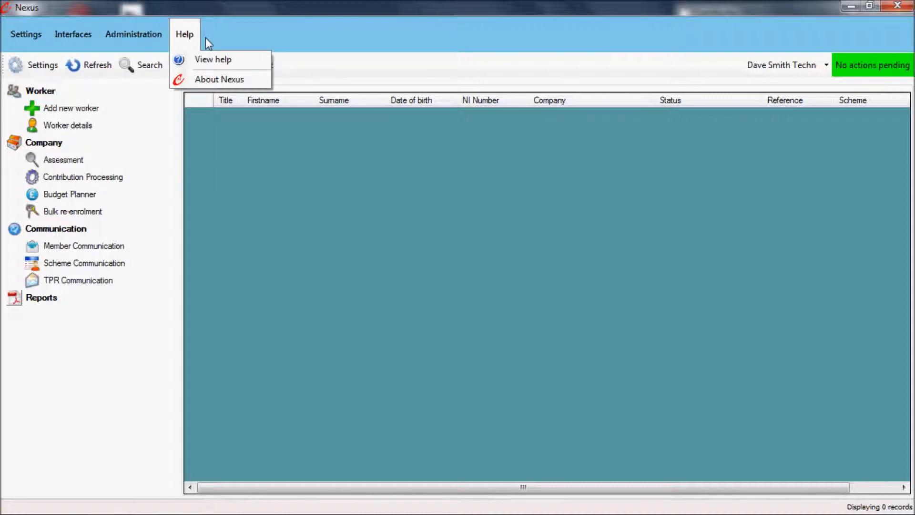
# Open the company details administration and expand the Dave Smith Technology and XYZ Ltd entries.
pyautogui.moveTo(145, 35)
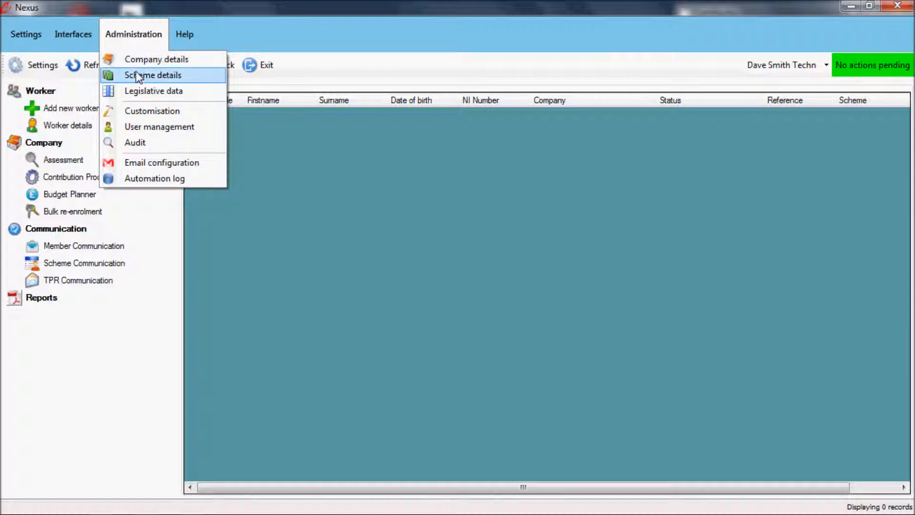
pyautogui.click(145, 61)
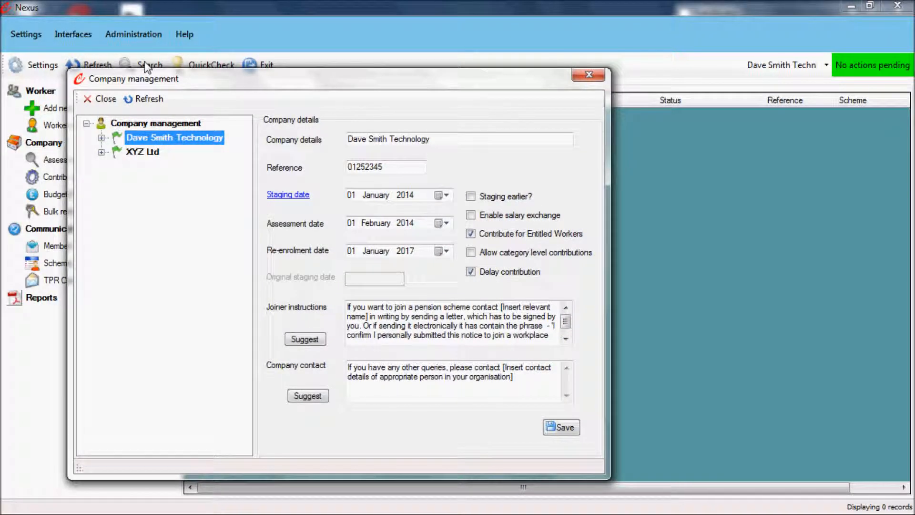
pyautogui.click(102, 138)
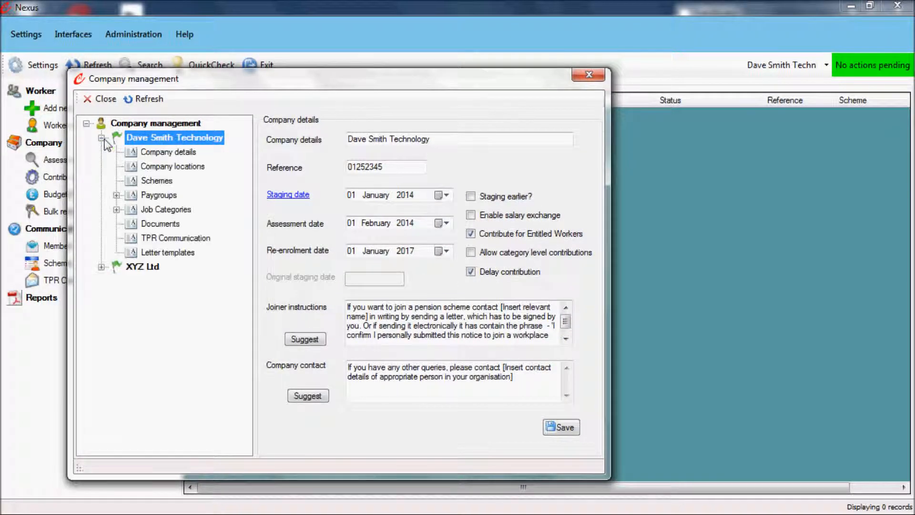
pyautogui.click(101, 268)
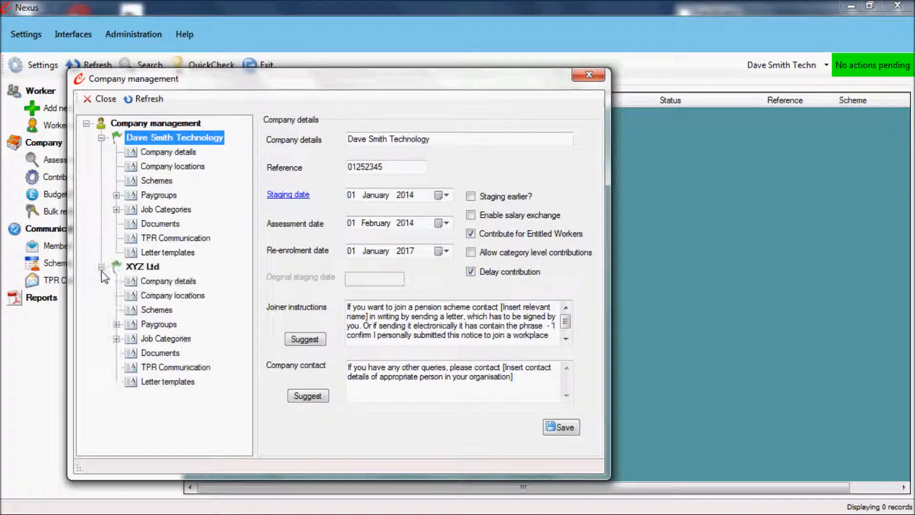
# Examine the paygroups of Dave Smith Technology, viewing the details of the Bi-Annual Group.
pyautogui.click(116, 325)
pyautogui.click(116, 325)
pyautogui.click(116, 196)
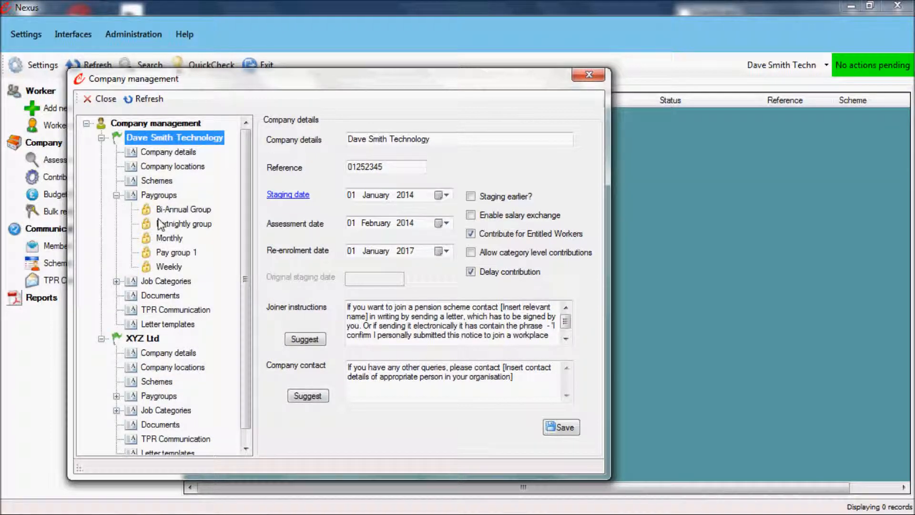
pyautogui.click(159, 212)
pyautogui.click(117, 195)
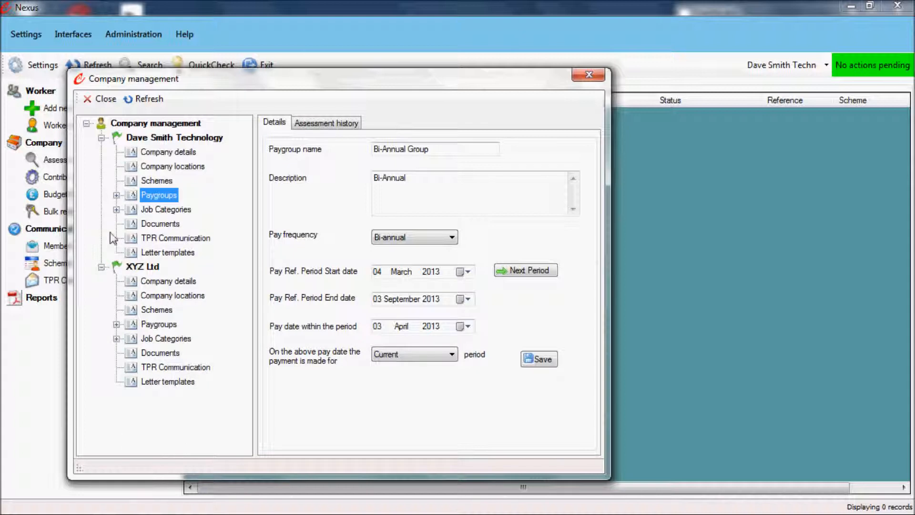
# Compare the company details of XYZ Ltd and Dave Smith Technology, and collapse both company entries.
pyautogui.click(148, 282)
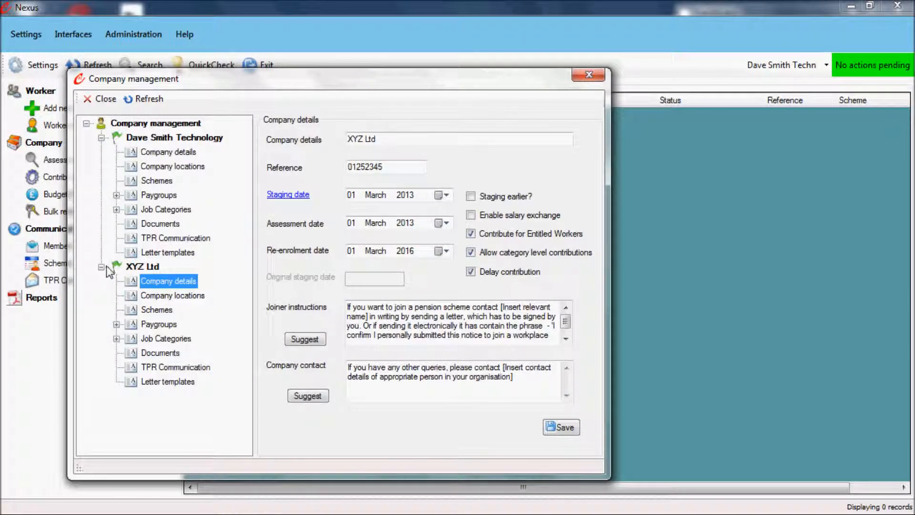
pyautogui.click(155, 152)
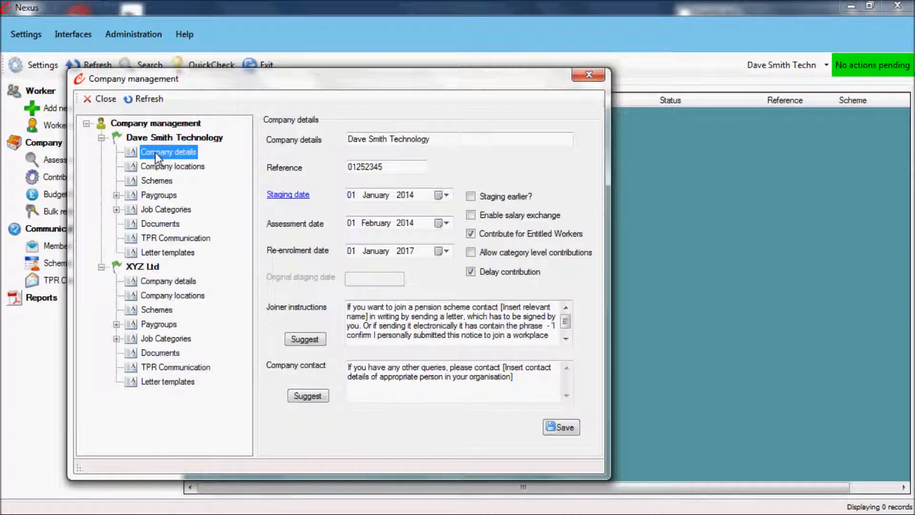
pyautogui.click(101, 137)
pyautogui.click(101, 152)
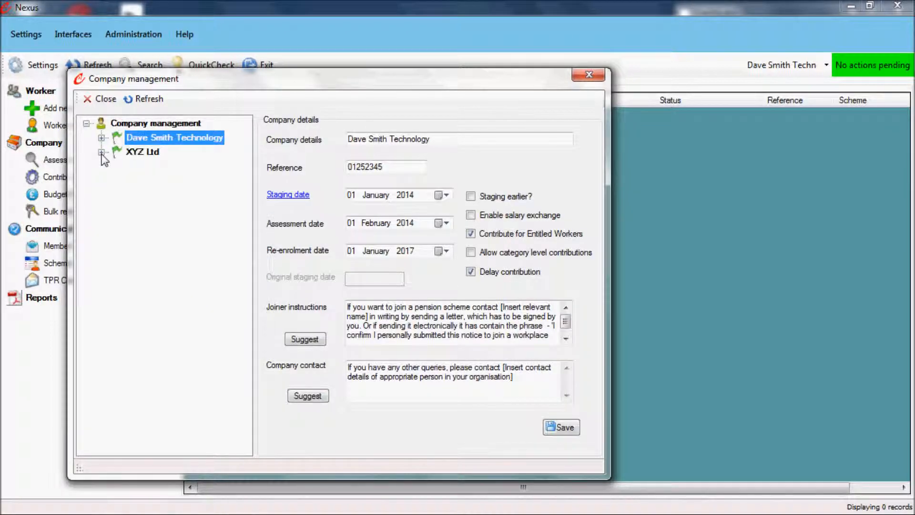
pyautogui.click(141, 152)
pyautogui.click(142, 139)
# Start a new company record named "ABC ltd" with the reference 0787.
pyautogui.click(147, 124)
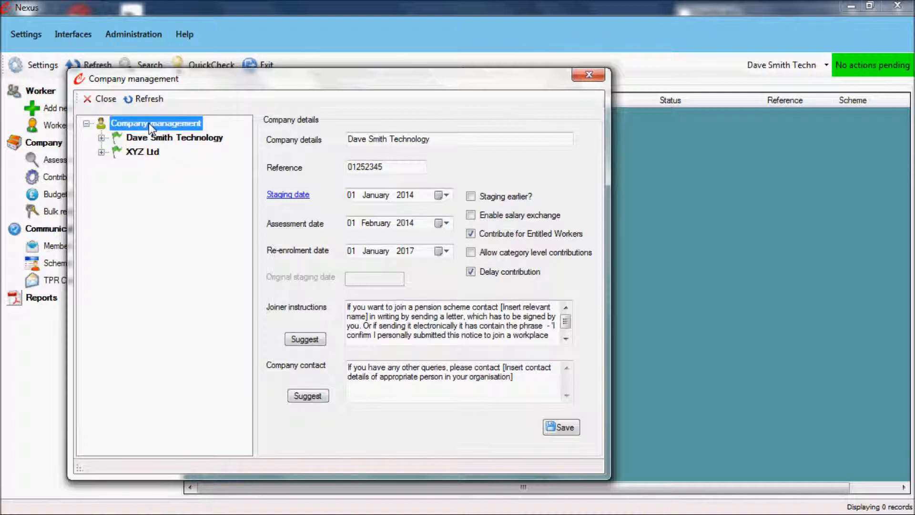
pyautogui.rightClick(149, 123)
pyautogui.click(166, 127)
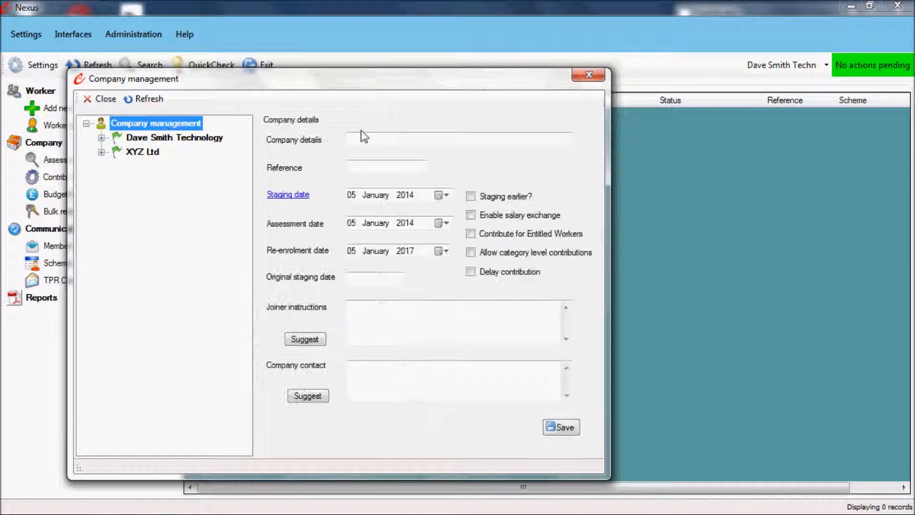
pyautogui.click(371, 139)
pyautogui.write('ABC ltd')
pyautogui.click(358, 168)
pyautogui.write('0787')
# Enter "Speak to HR" as the new company's joiner instructions and save the record with its default dates.
pyautogui.click(394, 340)
pyautogui.write('S')
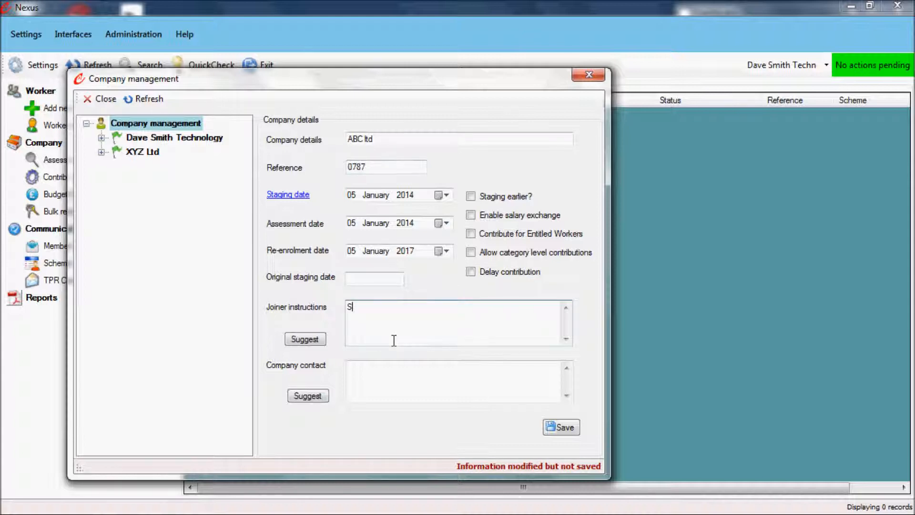
pyautogui.write('peak to HR')
pyautogui.click(380, 196)
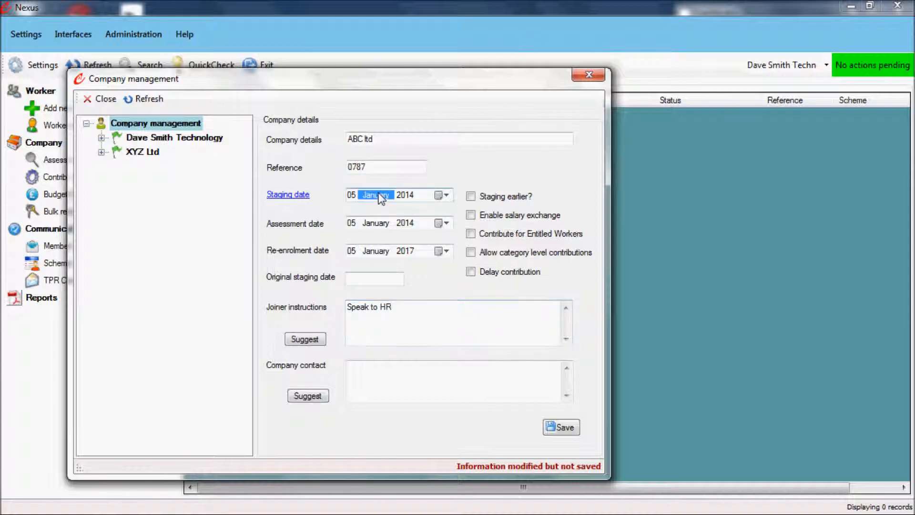
pyautogui.click(356, 224)
pyautogui.click(380, 196)
pyautogui.click(377, 223)
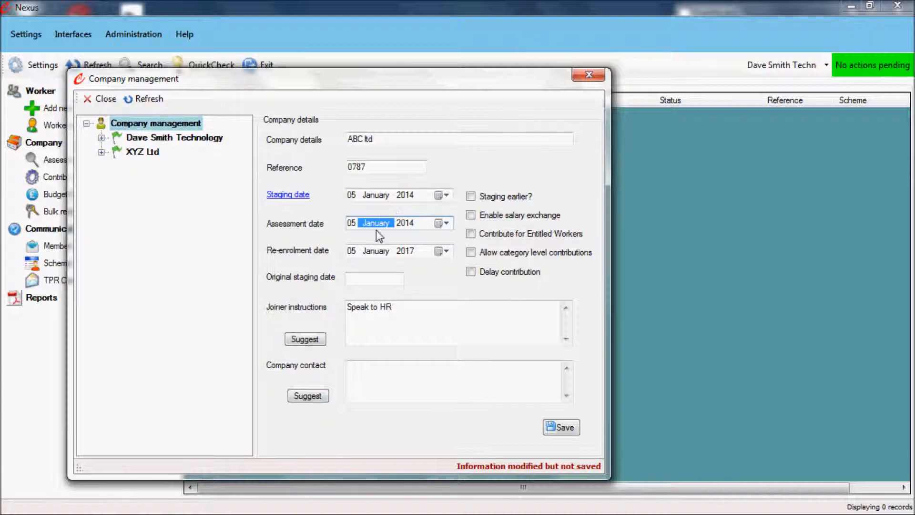
pyautogui.click(564, 428)
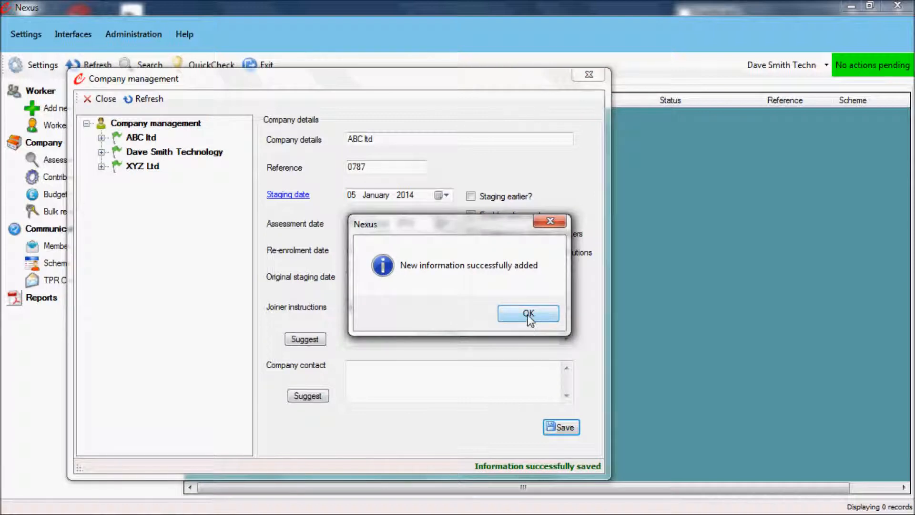
pyautogui.click(528, 314)
# Examine the staging date, assessment date and entitled-worker contribution setting in Dave Smith Technology's company details.
pyautogui.click(155, 153)
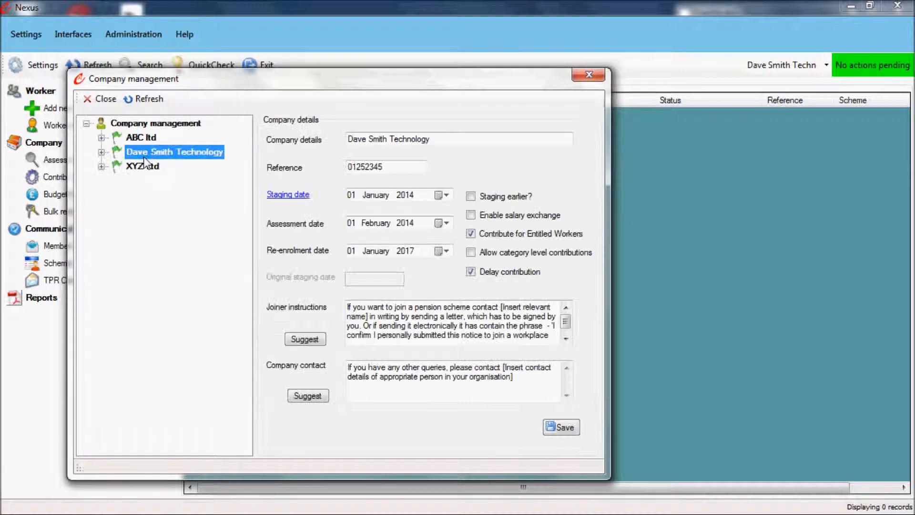
pyautogui.click(101, 152)
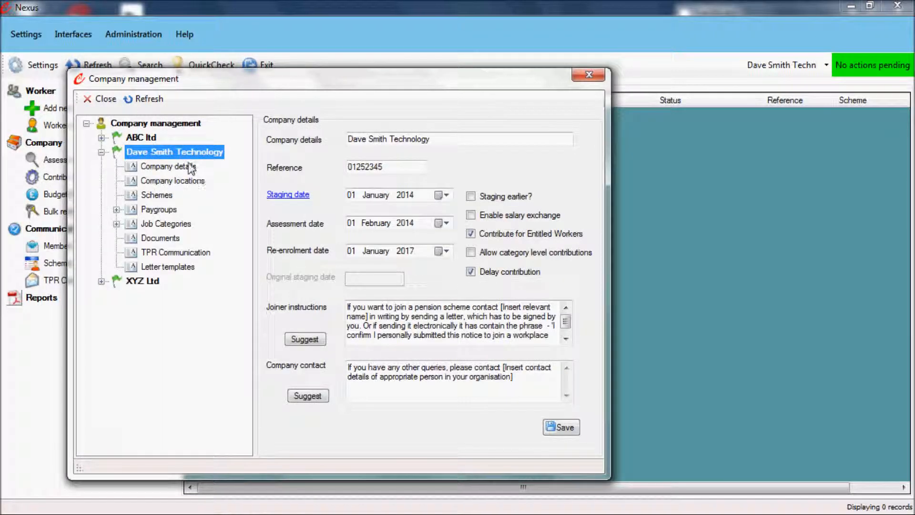
pyautogui.click(172, 166)
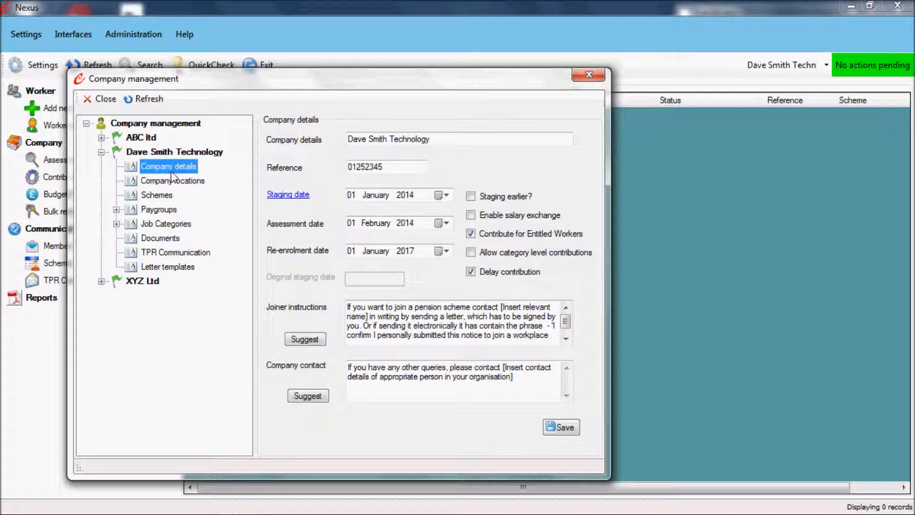
pyautogui.click(370, 195)
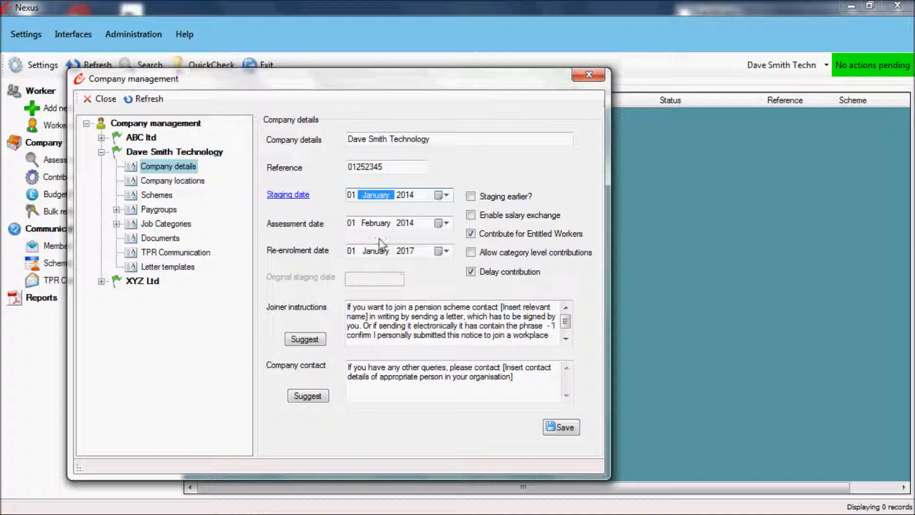
pyautogui.click(376, 223)
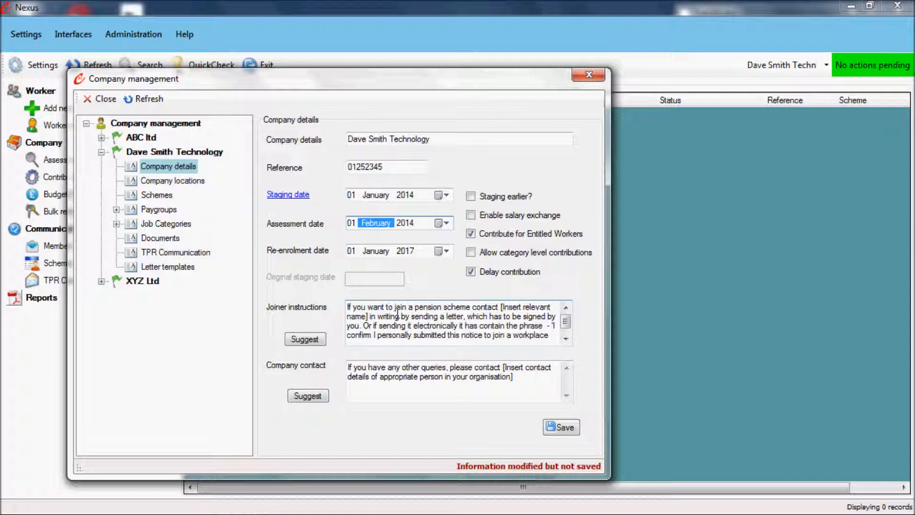
pyautogui.click(471, 234)
pyautogui.click(471, 234)
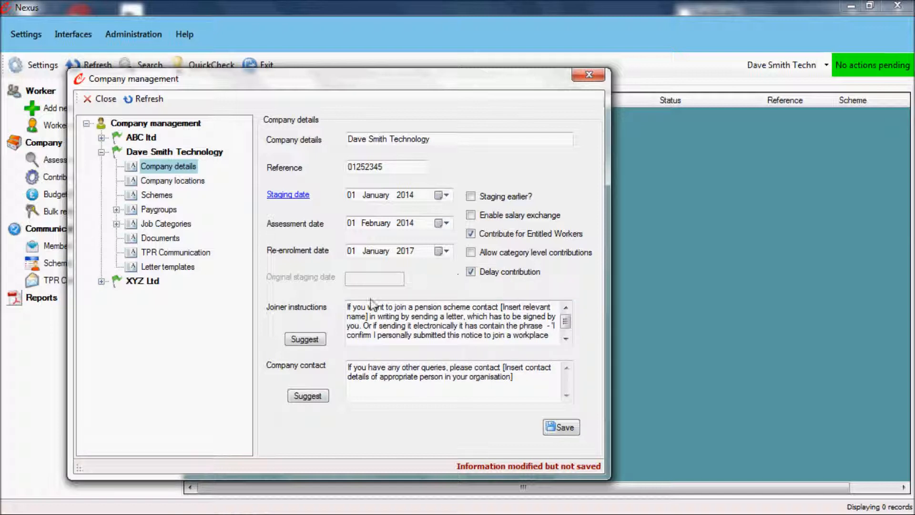
# Review the full joiner instructions text and save Dave Smith Technology's company details.
pyautogui.moveTo(347, 307); pyautogui.dragTo(558, 348)
pyautogui.scroll(2, 453, 322)
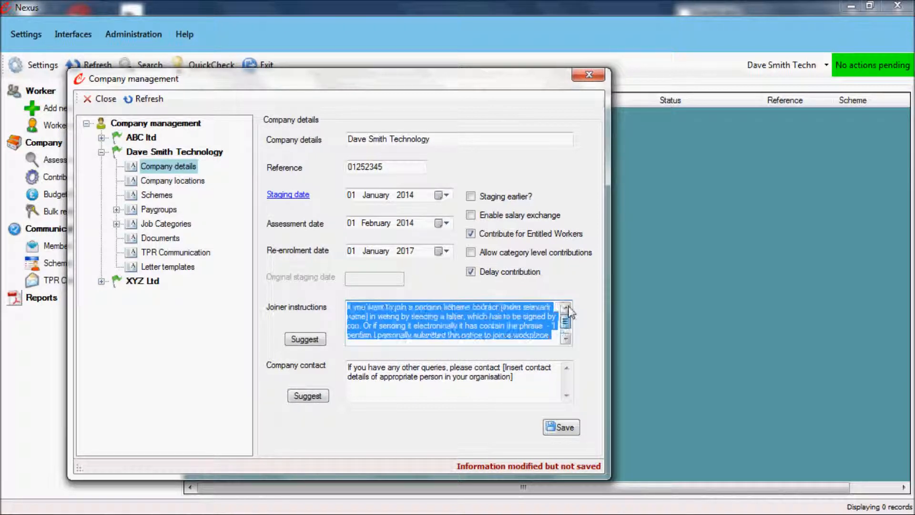
pyautogui.click(428, 306)
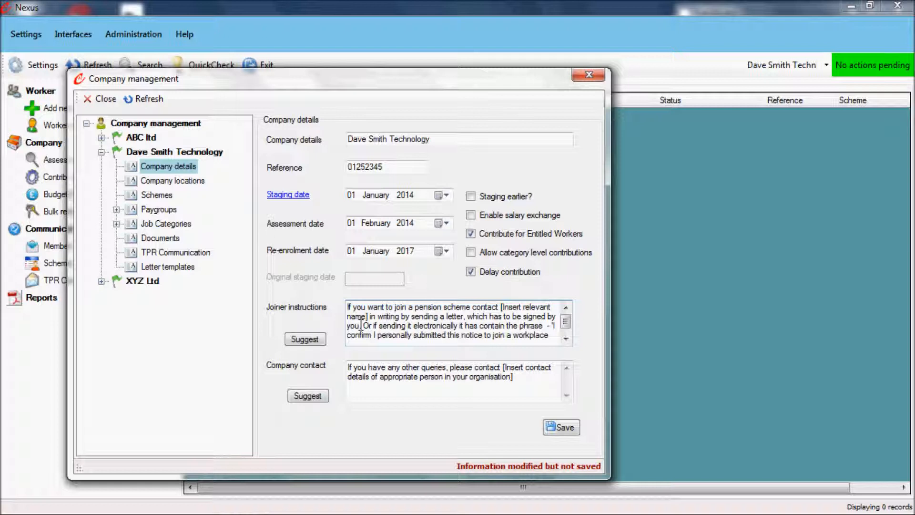
pyautogui.click(557, 424)
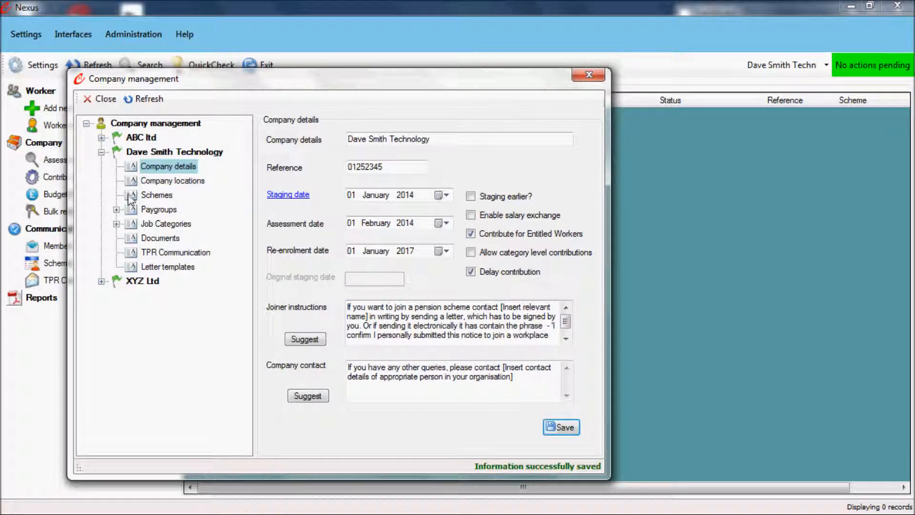
# Remove the NEST scheme from Dave Smith Technology's assigned schemes, add it back and save the scheme list.
pyautogui.click(147, 196)
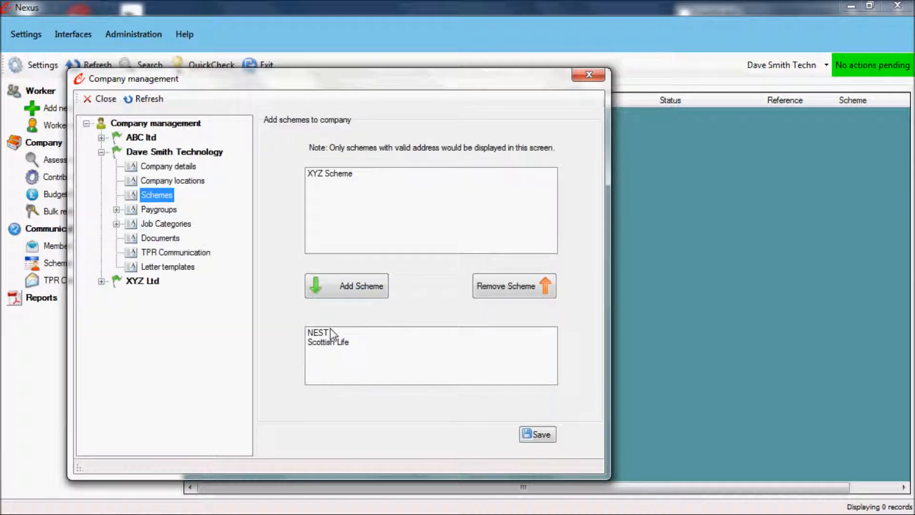
pyautogui.click(331, 333)
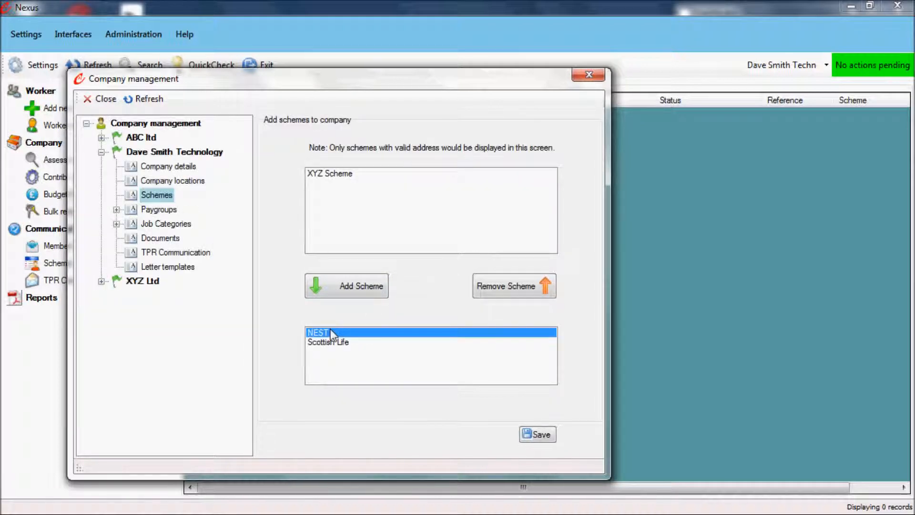
pyautogui.click(484, 289)
pyautogui.click(318, 175)
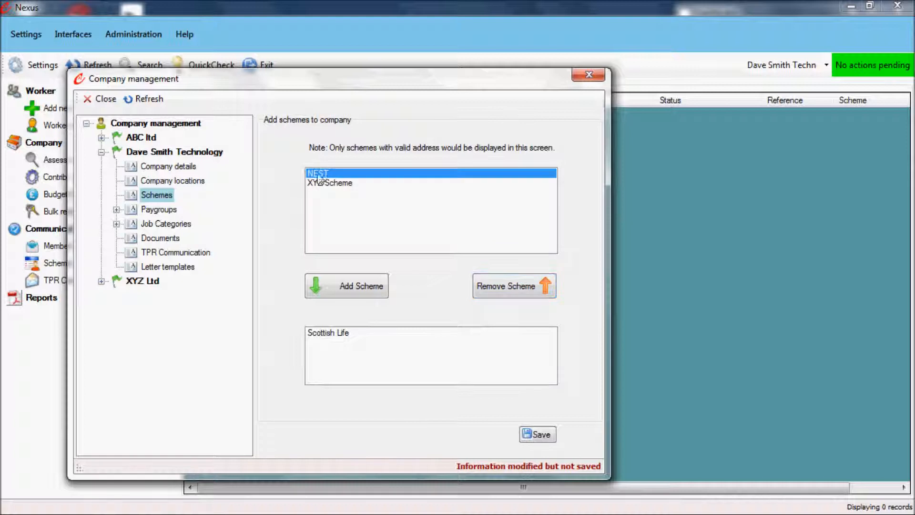
pyautogui.click(348, 286)
pyautogui.click(530, 432)
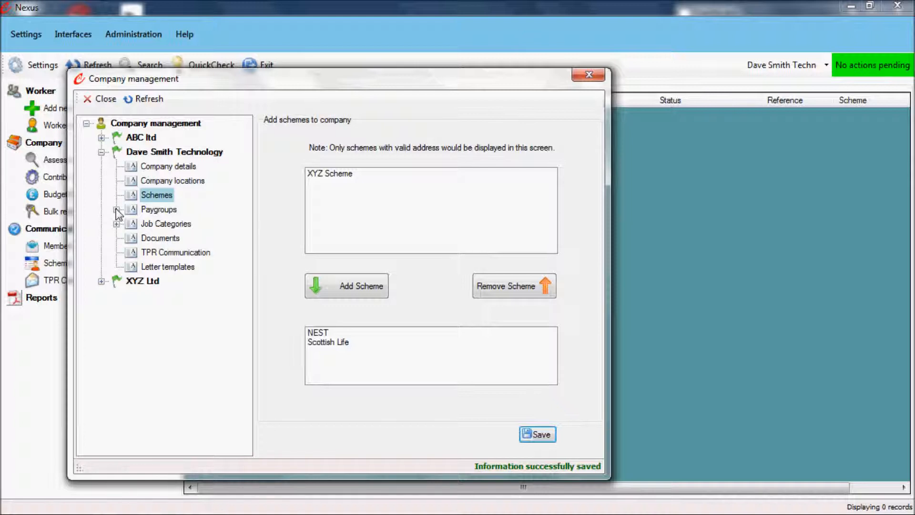
pyautogui.click(339, 333)
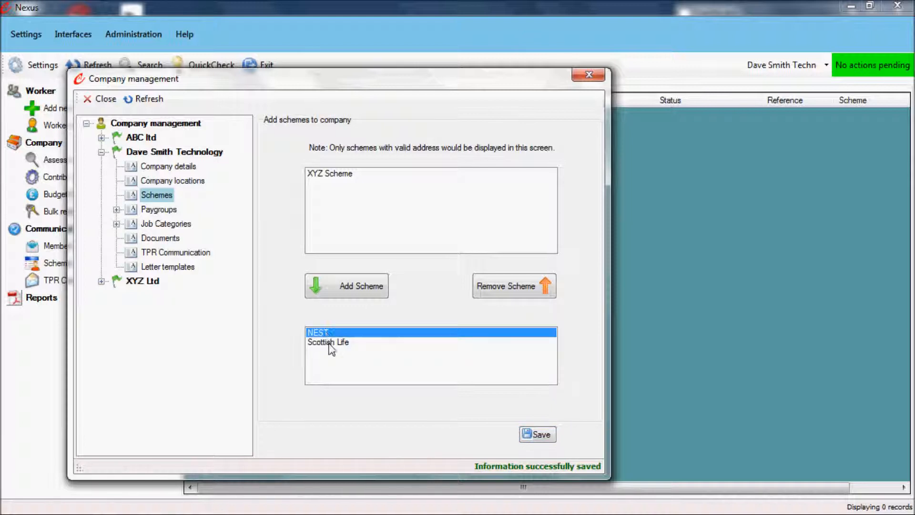
pyautogui.click(331, 344)
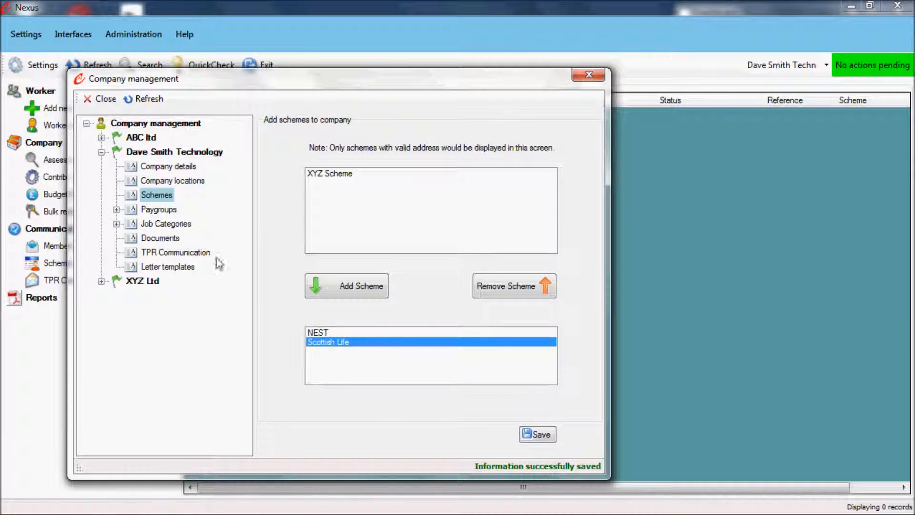
# Start a new Dave Smith Technology paygroup named "New Group" with the description "Demo" and a monthly pay frequency.
pyautogui.click(117, 210)
pyautogui.click(168, 225)
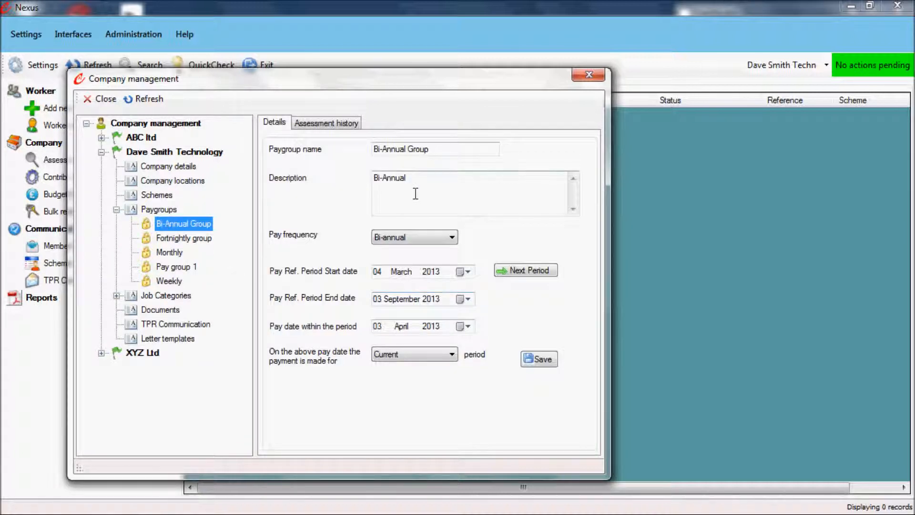
pyautogui.rightClick(166, 209)
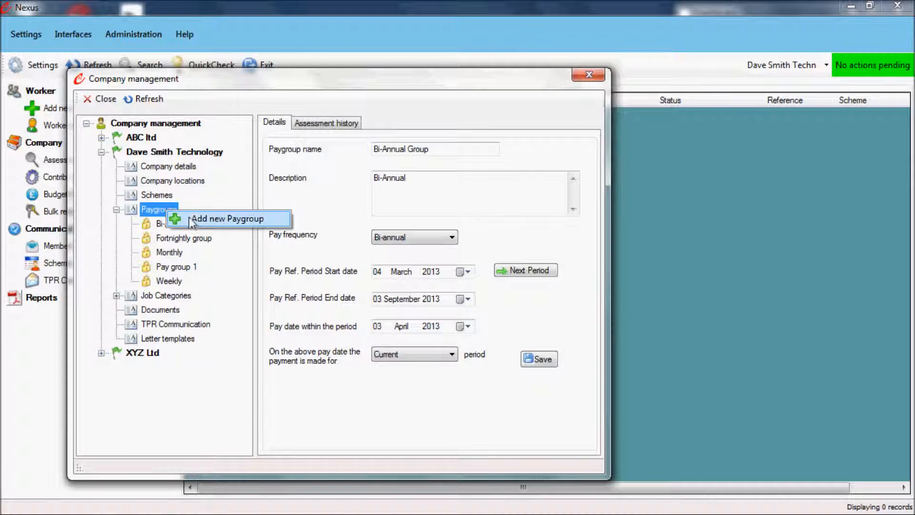
pyautogui.click(205, 218)
pyautogui.click(388, 150)
pyautogui.write('New Group')
pyautogui.click(414, 209)
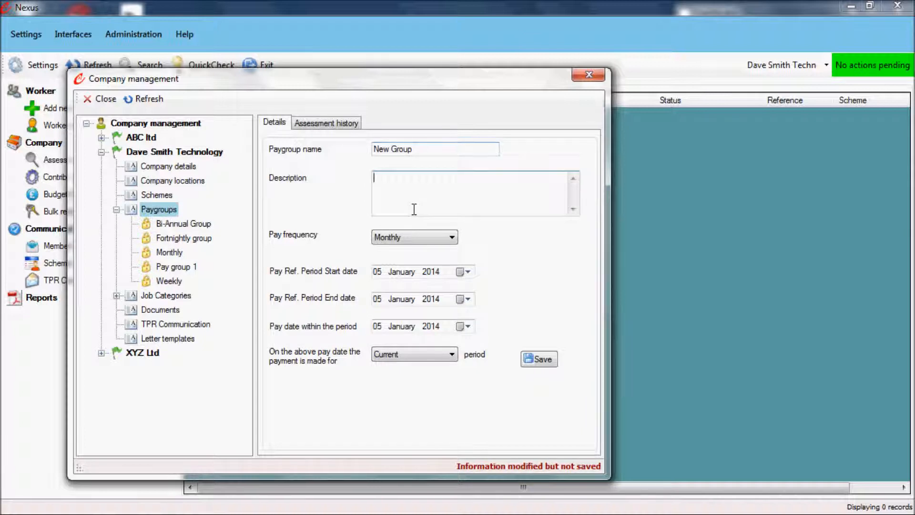
pyautogui.write('Demo')
pyautogui.click(440, 238)
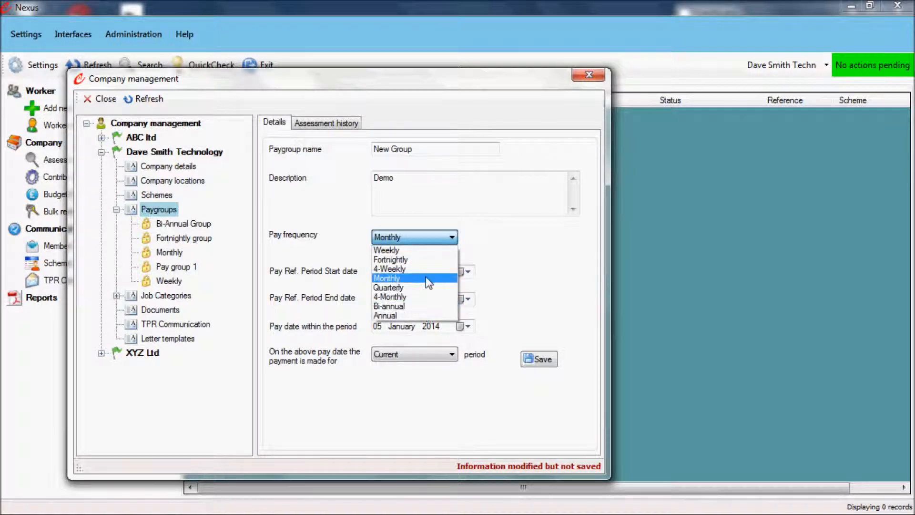
pyautogui.click(528, 278)
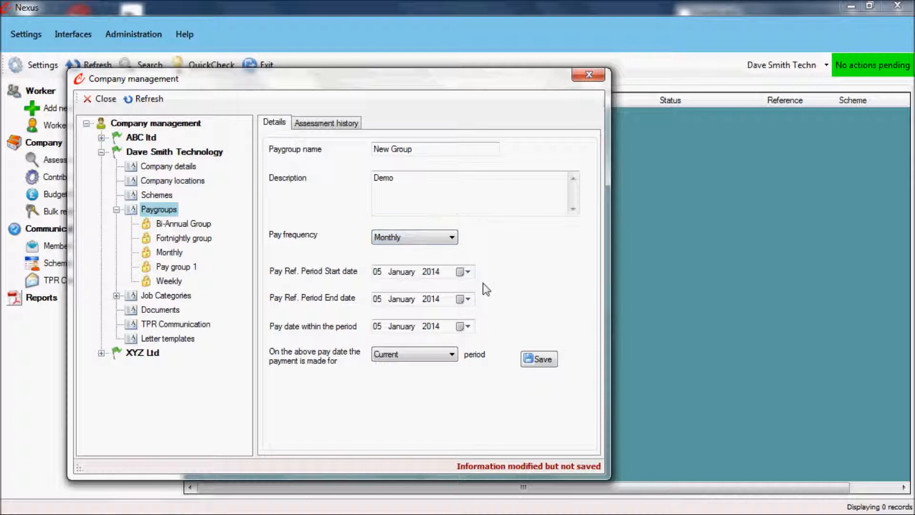
# Set New Group's pay reference period end date to 04 February 2014 and save the paygroup.
pyautogui.click(407, 274)
pyautogui.click(384, 299)
pyautogui.press('Right')
pyautogui.press('Up')
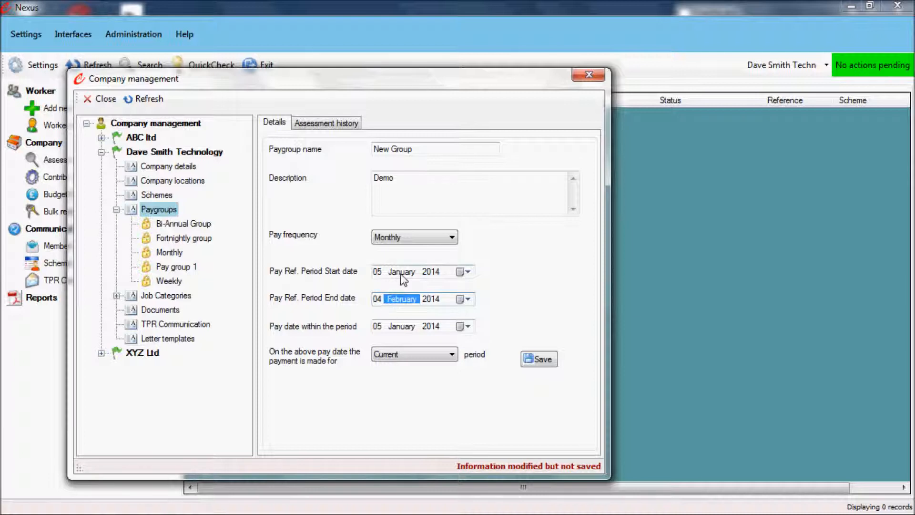
pyautogui.click(400, 328)
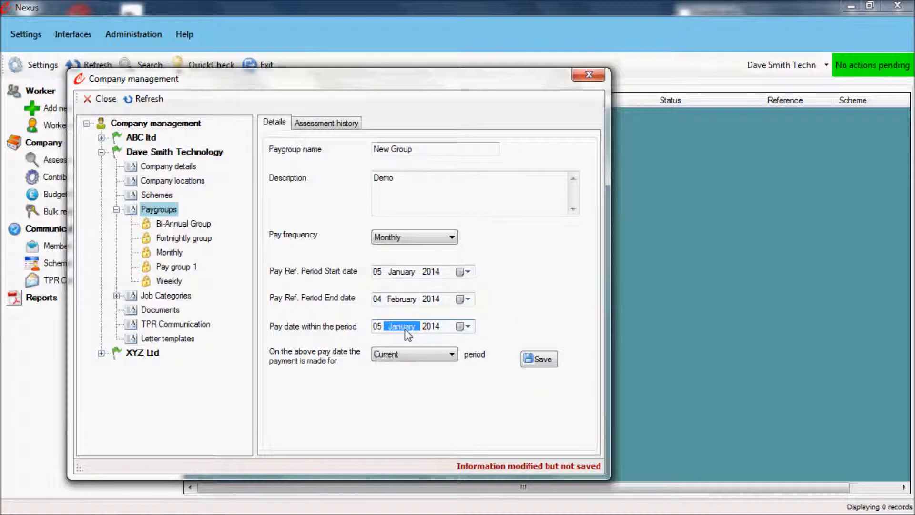
pyautogui.click(539, 361)
# Refresh the company tree and review the details of Dave Smith Technology's paygroups, including New Group, Monthly and Weekly.
pyautogui.click(144, 103)
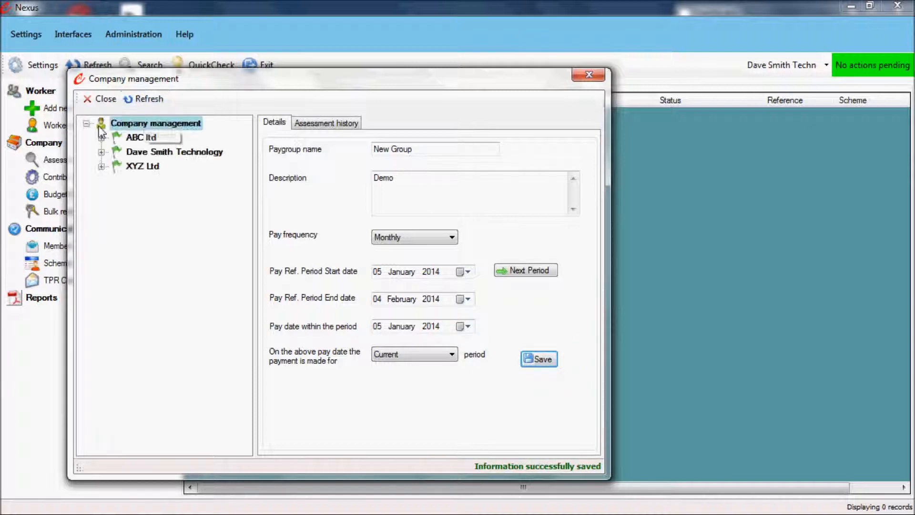
pyautogui.click(102, 152)
pyautogui.click(117, 210)
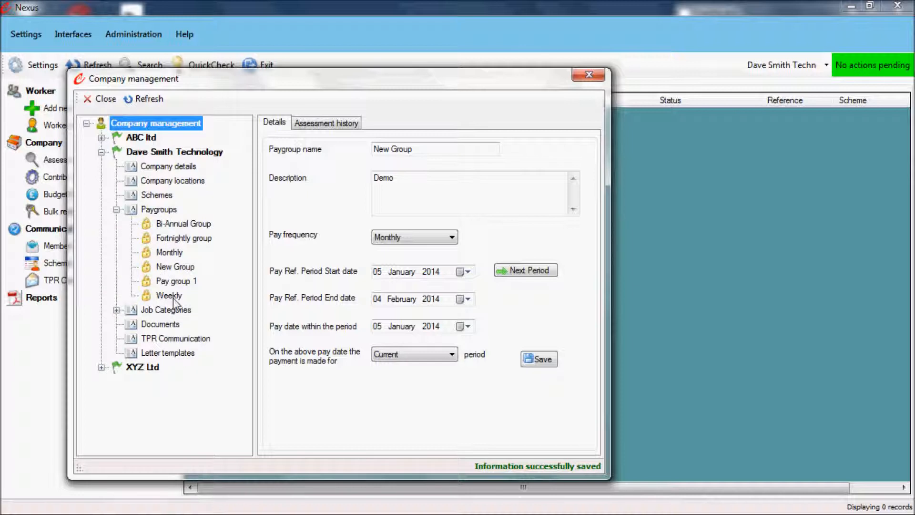
pyautogui.click(177, 266)
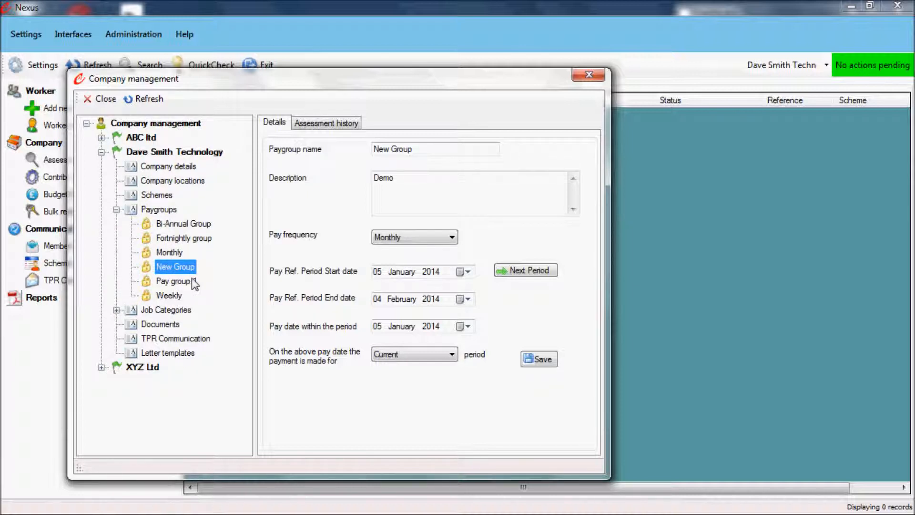
pyautogui.click(176, 227)
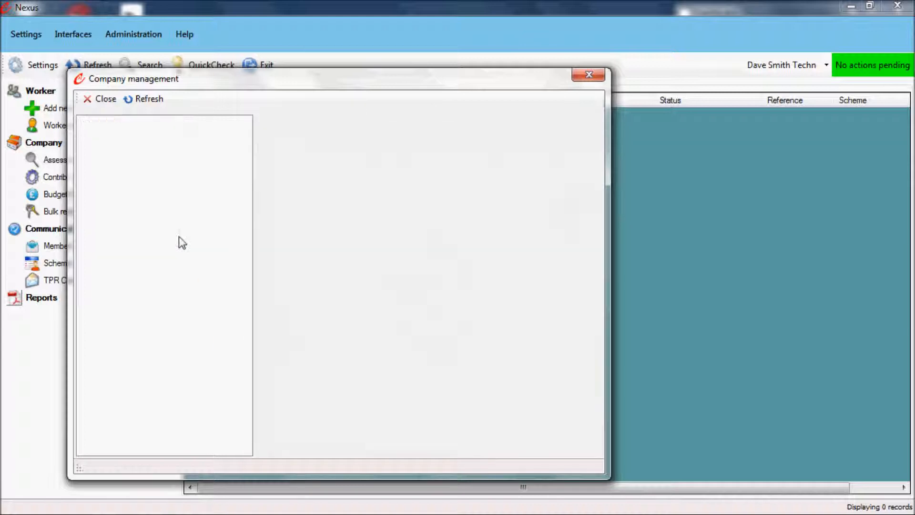
pyautogui.click(172, 252)
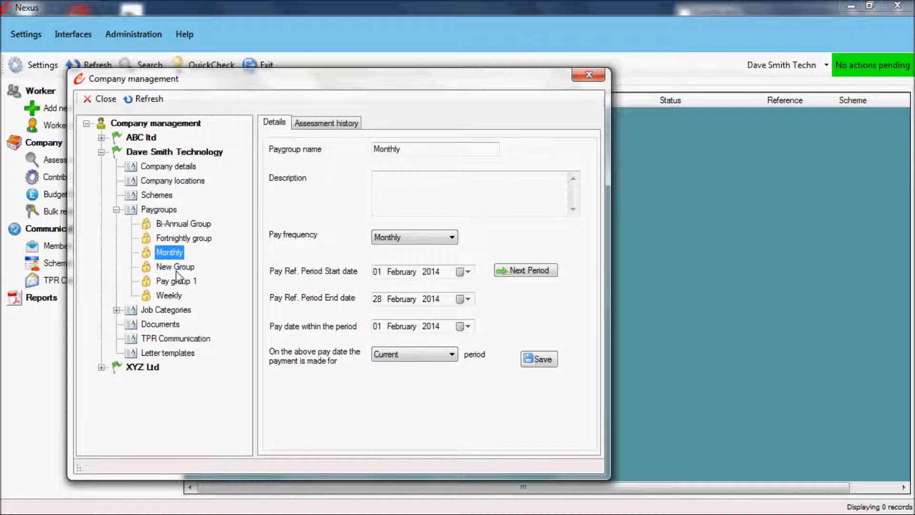
pyautogui.click(176, 269)
pyautogui.click(172, 295)
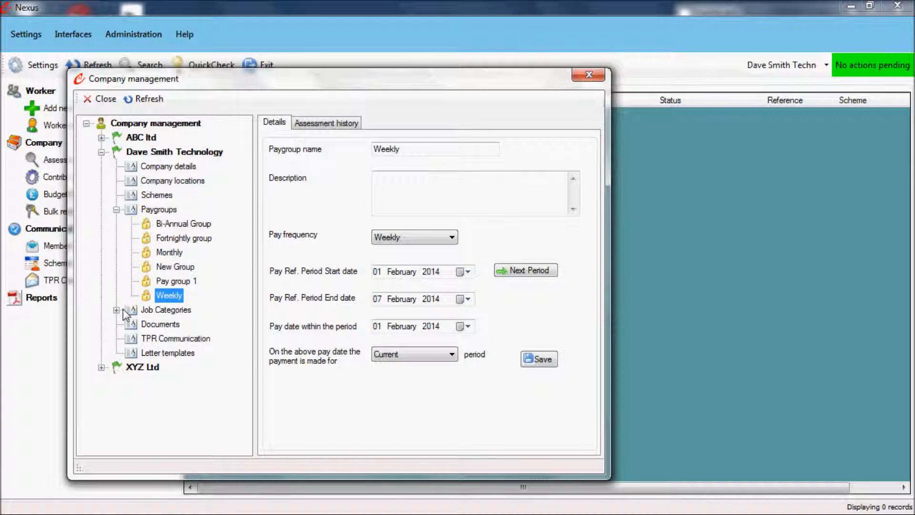
# Compare the default scheme, pensionable salary and deferral settings of the Executive, Manager and Staff job categories.
pyautogui.click(116, 209)
pyautogui.click(116, 223)
pyautogui.click(173, 239)
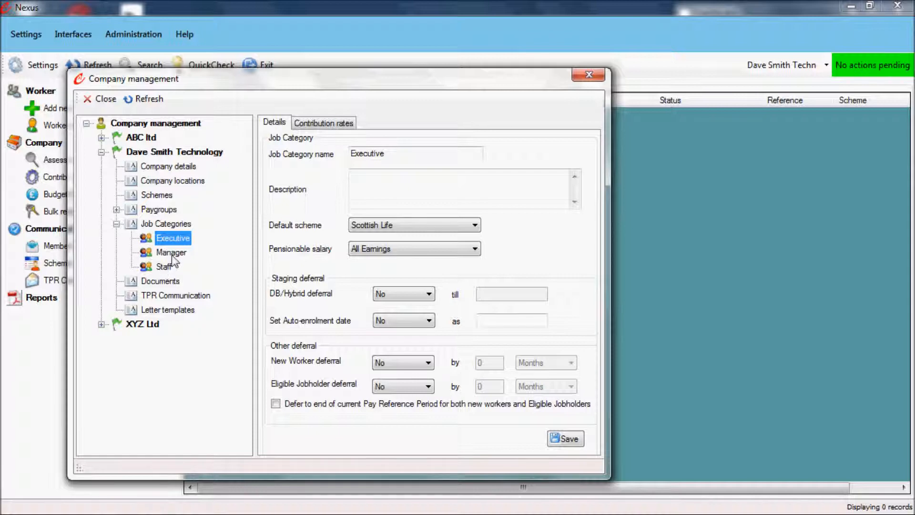
pyautogui.click(171, 253)
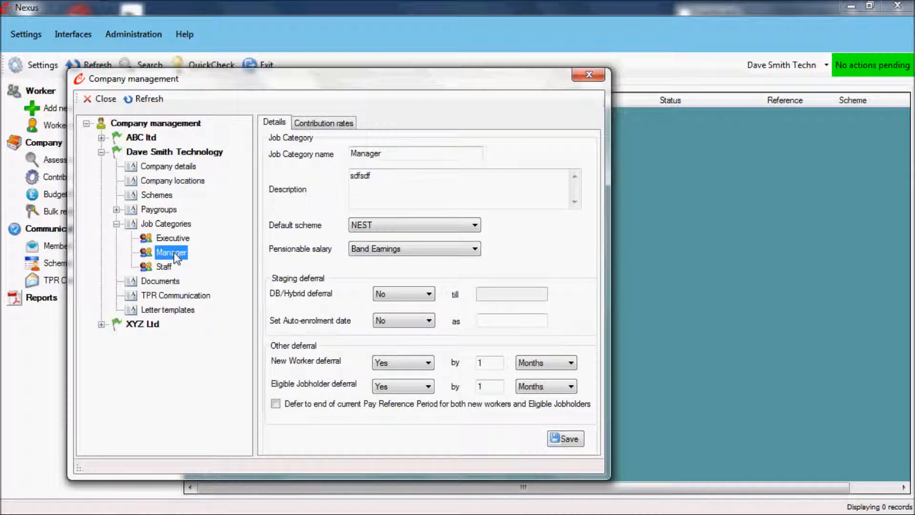
pyautogui.click(163, 267)
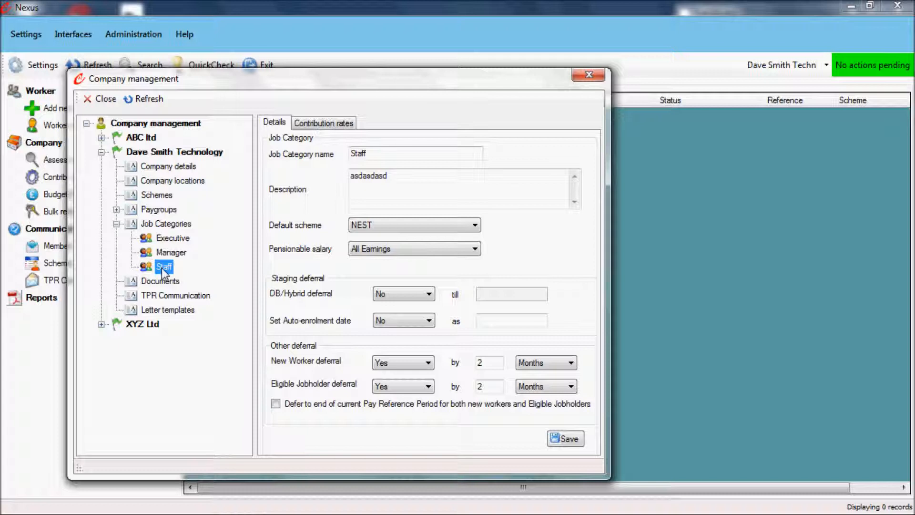
pyautogui.click(165, 236)
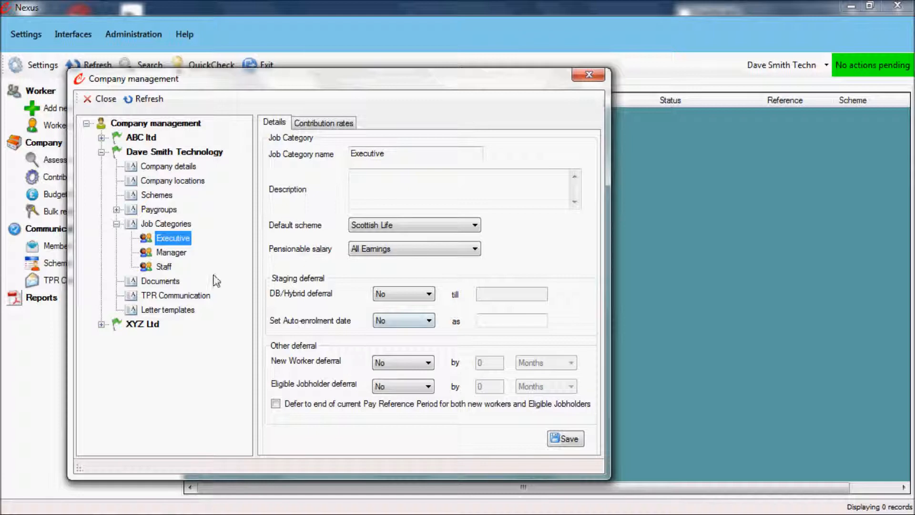
pyautogui.click(176, 254)
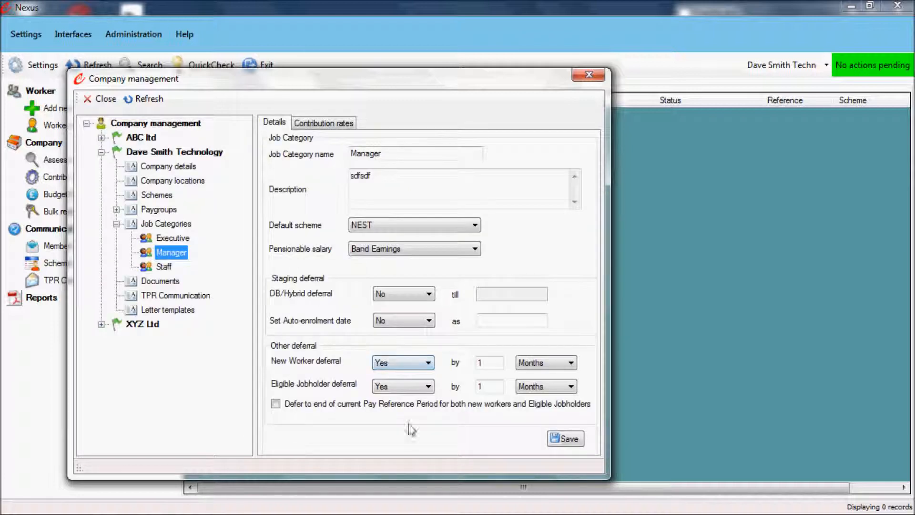
pyautogui.click(160, 270)
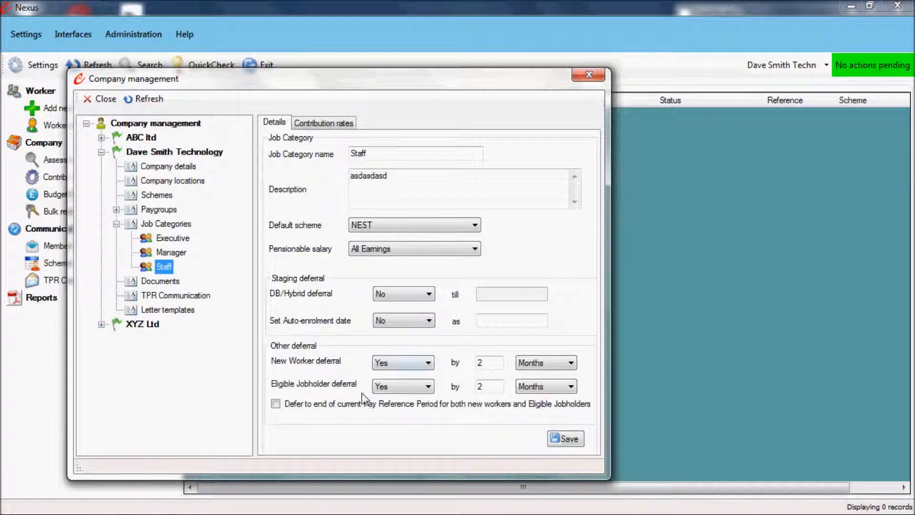
# Start a new Dave Smith Technology job category named "Probation" with Scottish Life as its default scheme.
pyautogui.click(164, 224)
pyautogui.rightClick(162, 225)
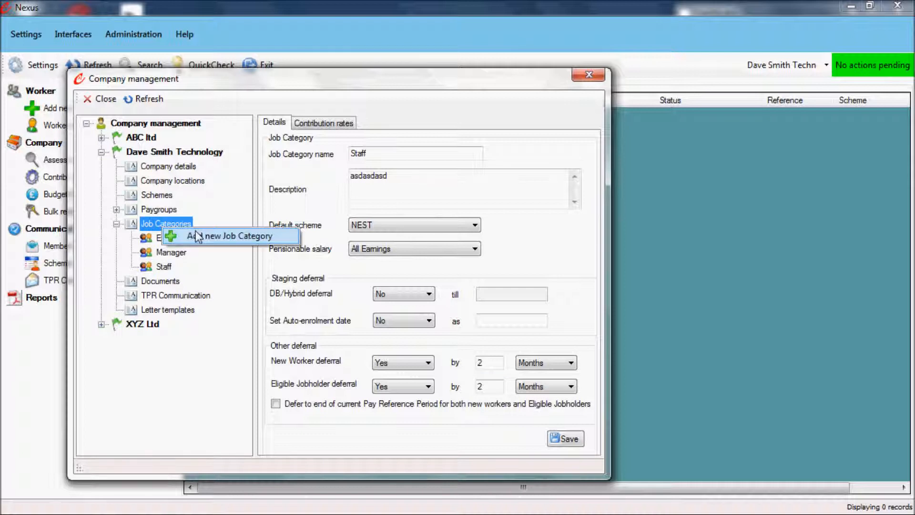
pyautogui.click(198, 236)
pyautogui.click(360, 156)
pyautogui.write('Prof')
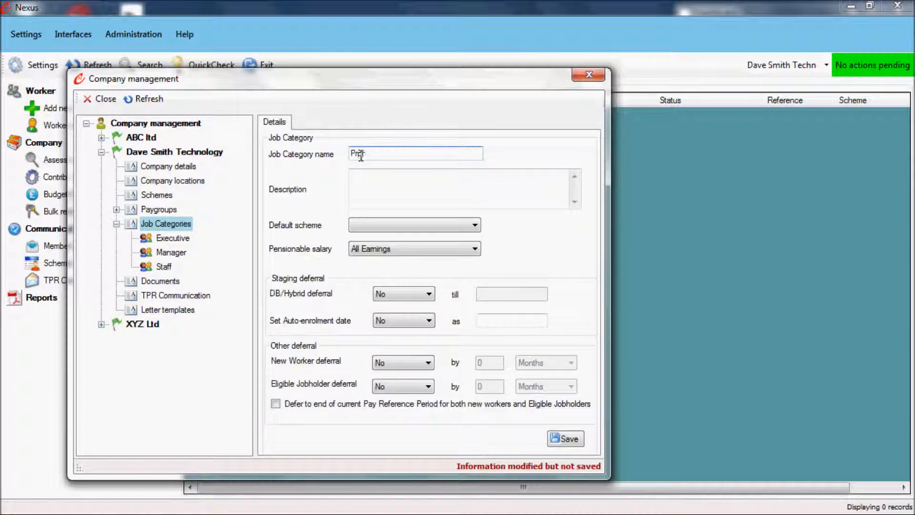
pyautogui.click(378, 225)
pyautogui.click(379, 241)
# Enable new worker and eligible jobholder deferral by 3 months each for the Probation category and save it.
pyautogui.click(401, 361)
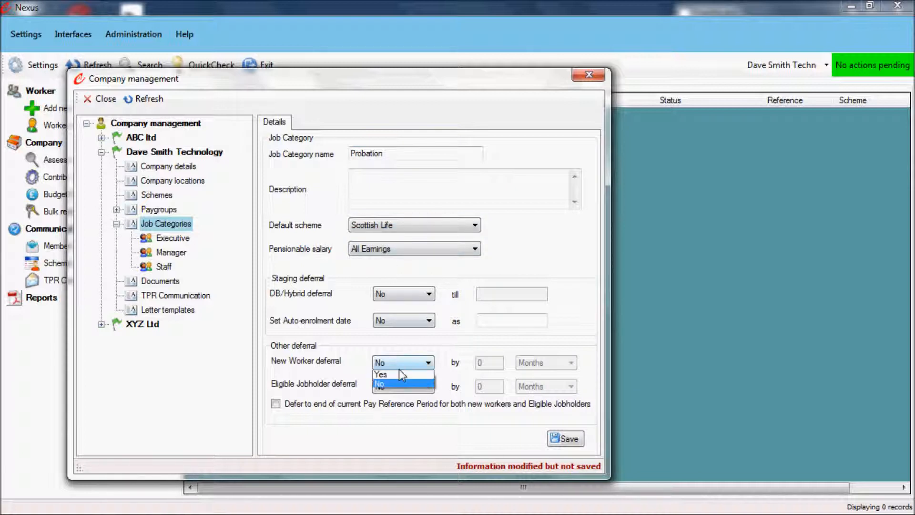
pyautogui.click(398, 370)
pyautogui.click(398, 386)
pyautogui.click(395, 399)
pyautogui.doubleClick(482, 363)
pyautogui.write('3')
pyautogui.doubleClick(482, 386)
pyautogui.write('3')
pyautogui.click(565, 438)
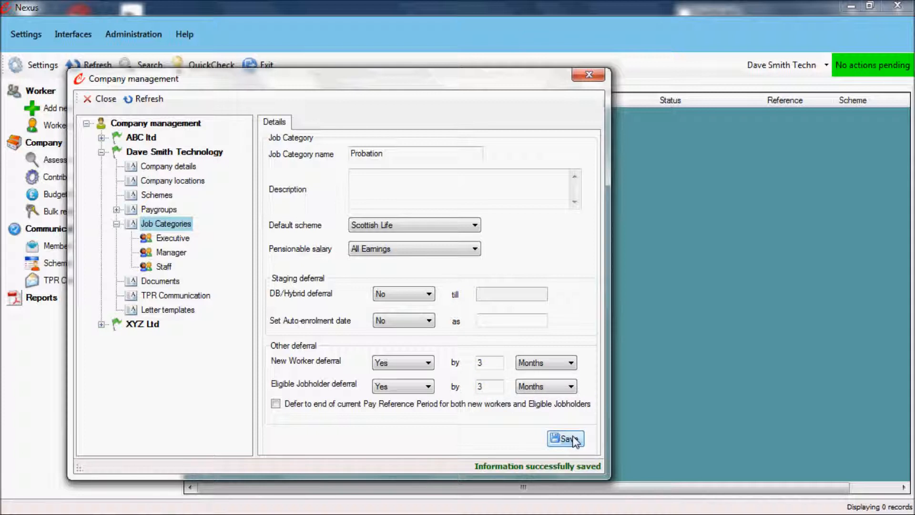
# Refresh the company tree and view the Probation job category's details and contribution rates.
pyautogui.click(145, 123)
pyautogui.click(101, 152)
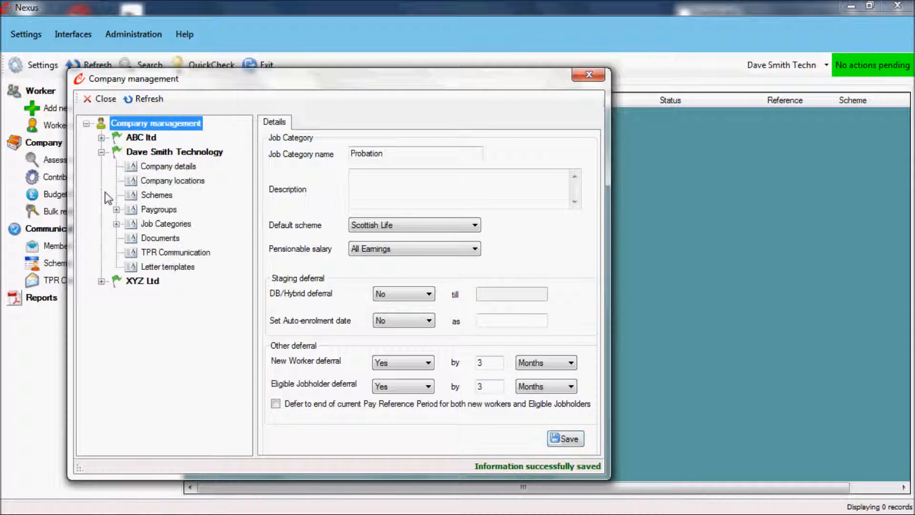
pyautogui.click(116, 224)
pyautogui.click(178, 267)
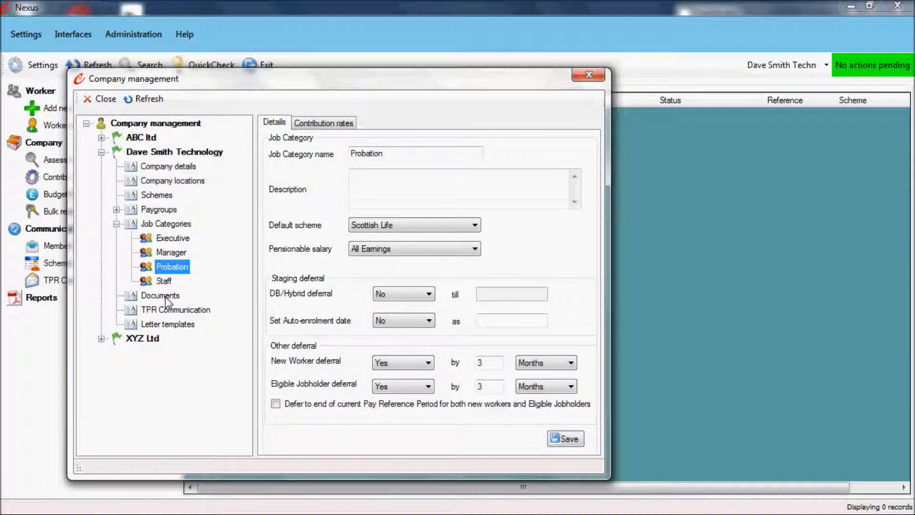
pyautogui.click(319, 123)
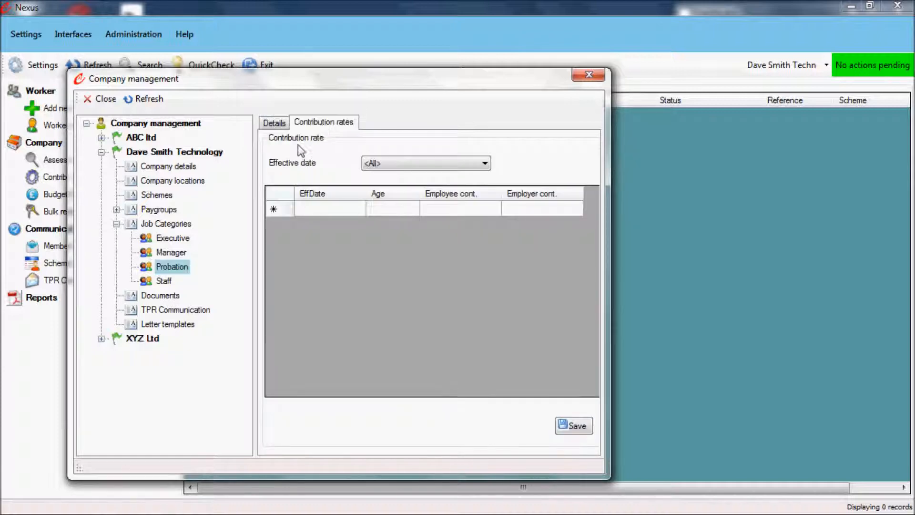
# View the Executive job category's contribution rates and its available pensionable salary options.
pyautogui.click(173, 238)
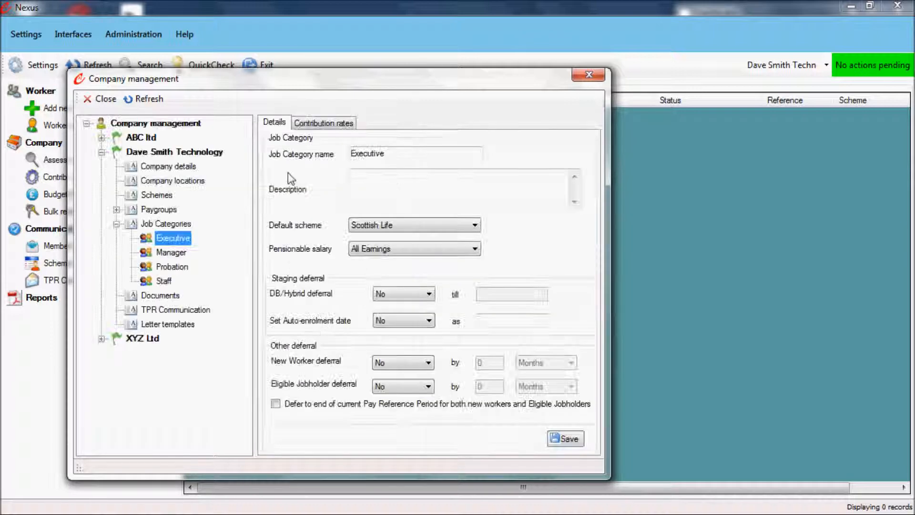
pyautogui.click(324, 123)
pyautogui.click(274, 123)
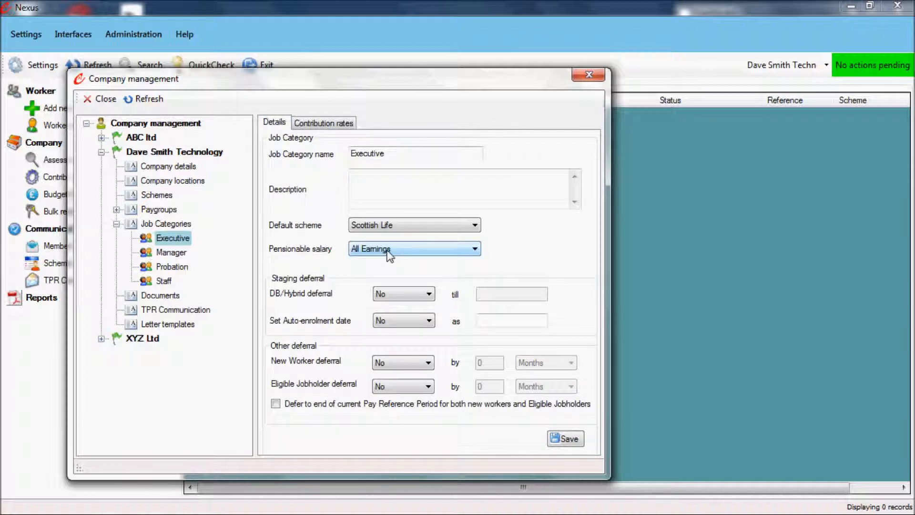
pyautogui.click(388, 249)
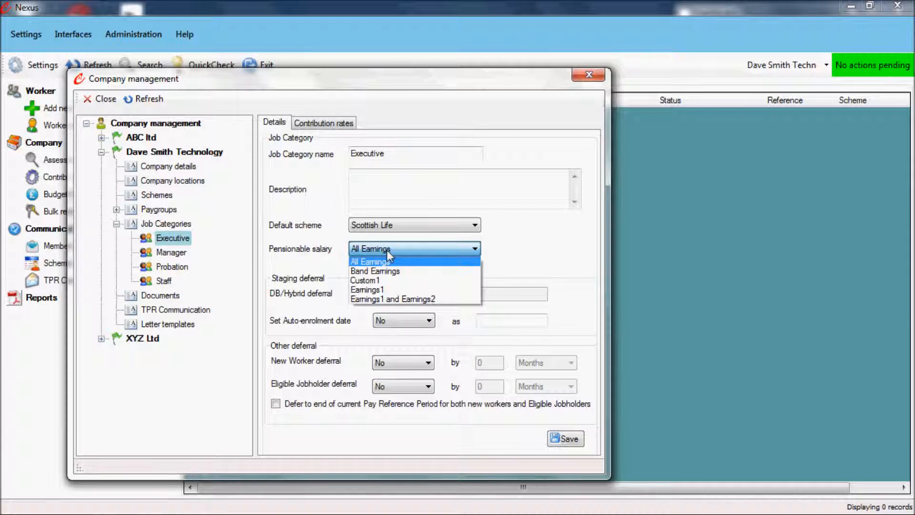
# Try Custom1 as the Executive category's pensionable salary, switch it back to All Earnings and save.
pyautogui.click(381, 282)
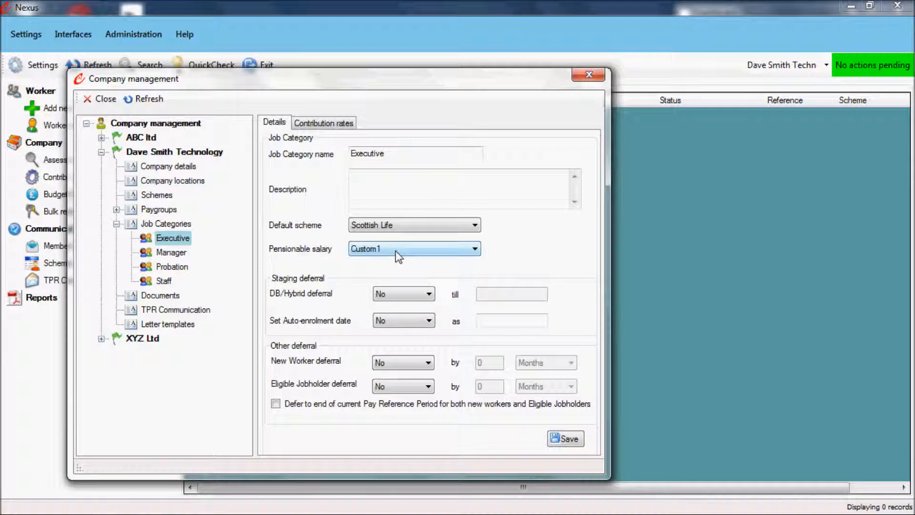
pyautogui.click(399, 257)
pyautogui.click(396, 260)
pyautogui.click(567, 439)
# Set the Manager category's default scheme to NEST and its pensionable salary to Band Earnings, and save it.
pyautogui.click(169, 252)
pyautogui.click(381, 224)
pyautogui.click(379, 236)
pyautogui.click(375, 250)
pyautogui.click(381, 260)
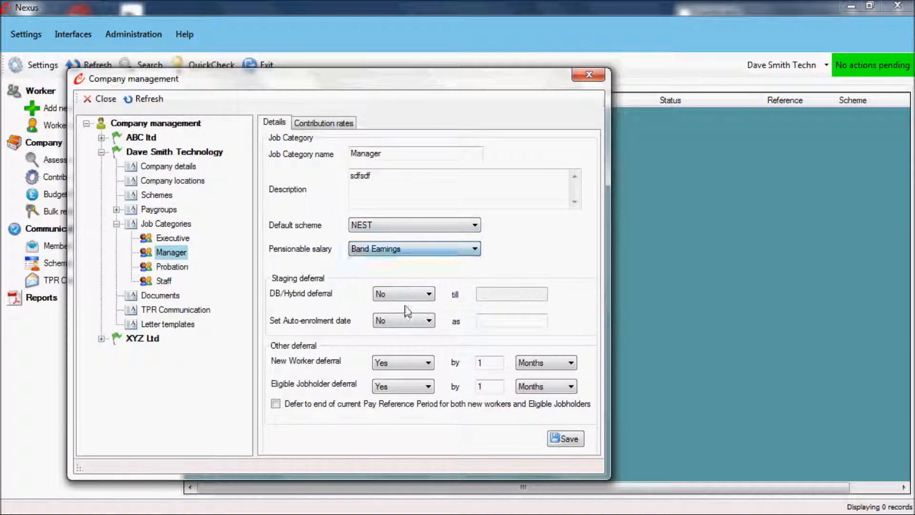
pyautogui.click(567, 439)
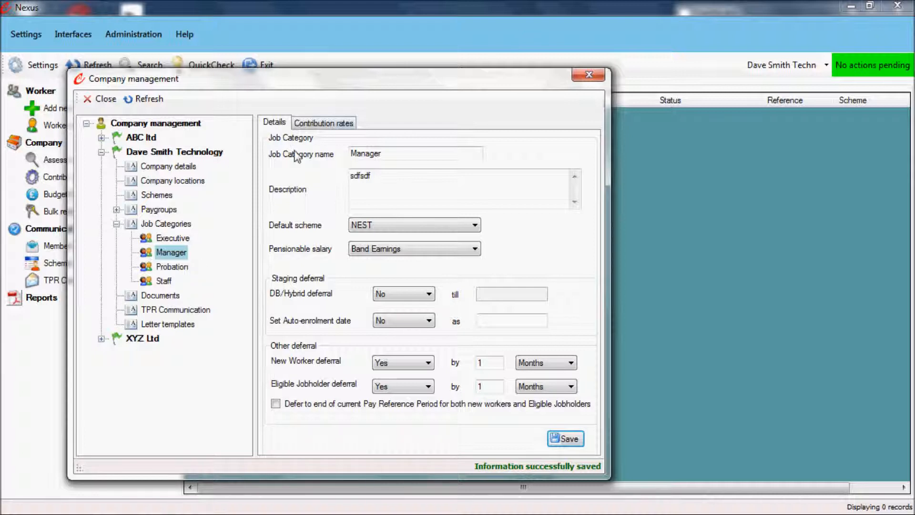
# View the Manager and Executive categories' contribution rates, and check the Executive and Staff categories' details.
pyautogui.click(316, 127)
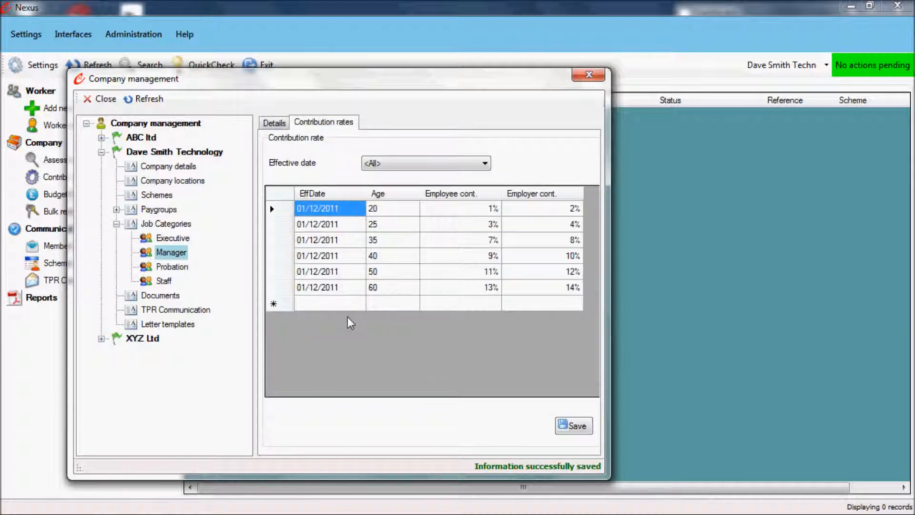
pyautogui.click(180, 240)
pyautogui.click(323, 122)
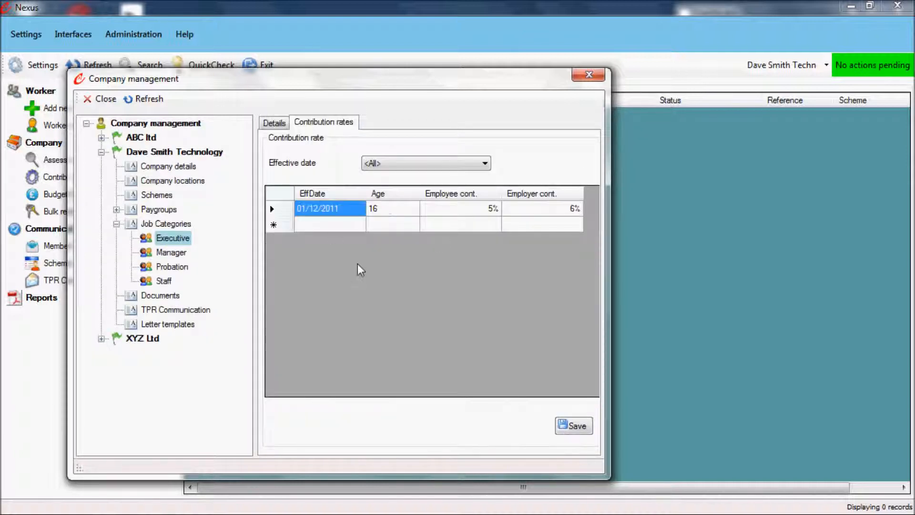
pyautogui.click(274, 125)
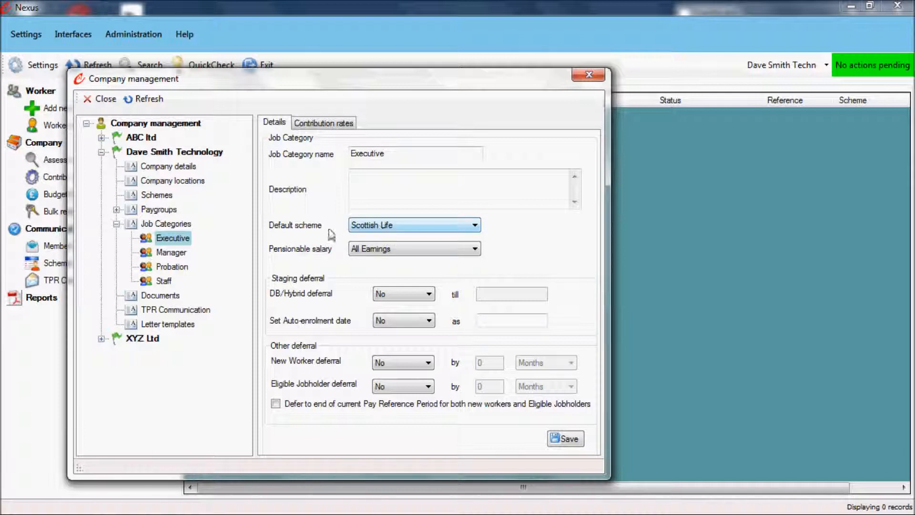
pyautogui.click(167, 282)
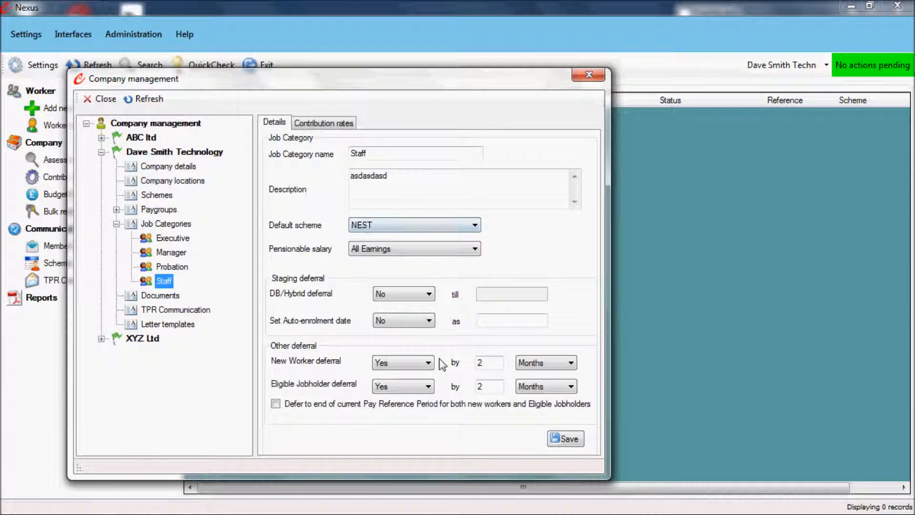
# Start a new company document for Dave Smith Technology using the Desktop file "Sample Employer PDF document".
pyautogui.click(117, 223)
pyautogui.click(157, 239)
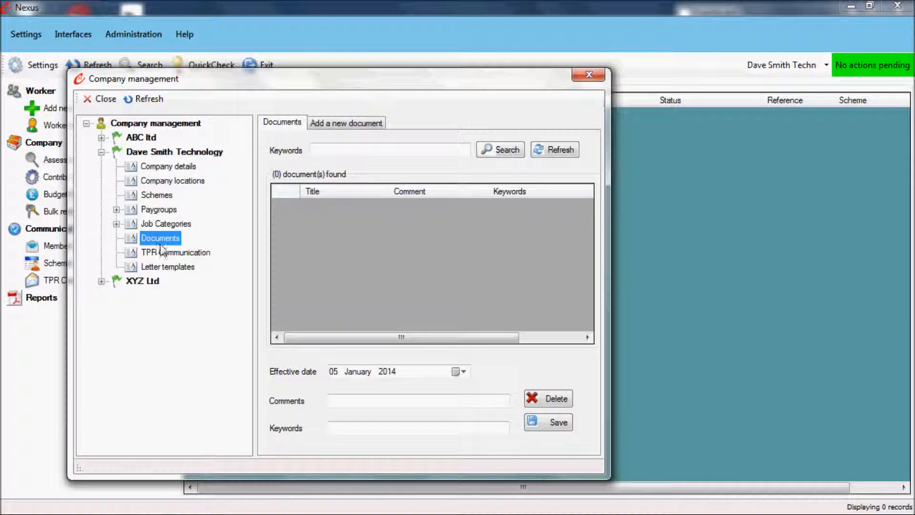
pyautogui.click(360, 125)
pyautogui.click(502, 153)
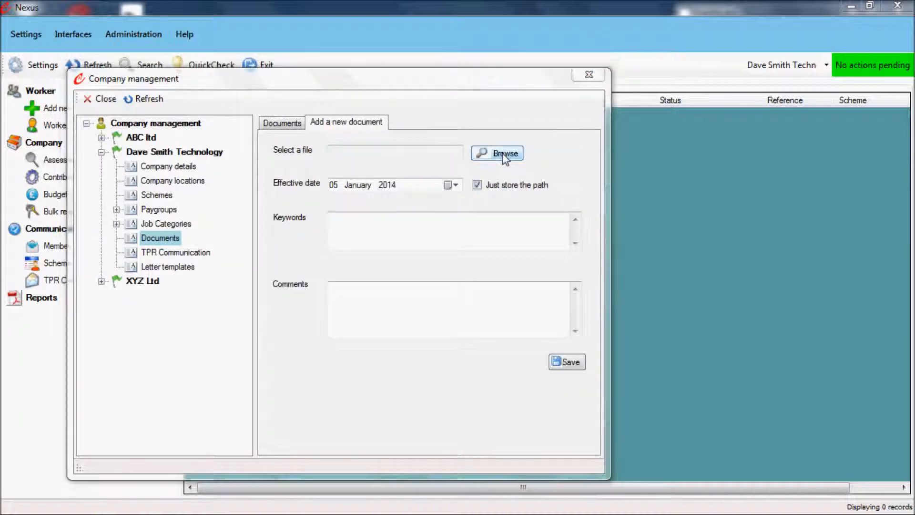
pyautogui.moveTo(547, 200); pyautogui.dragTo(546, 348)
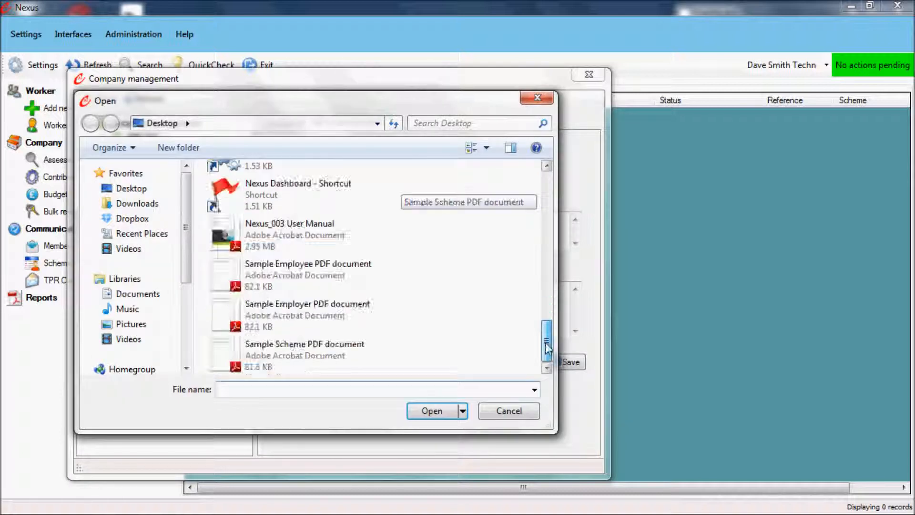
pyautogui.click(310, 321)
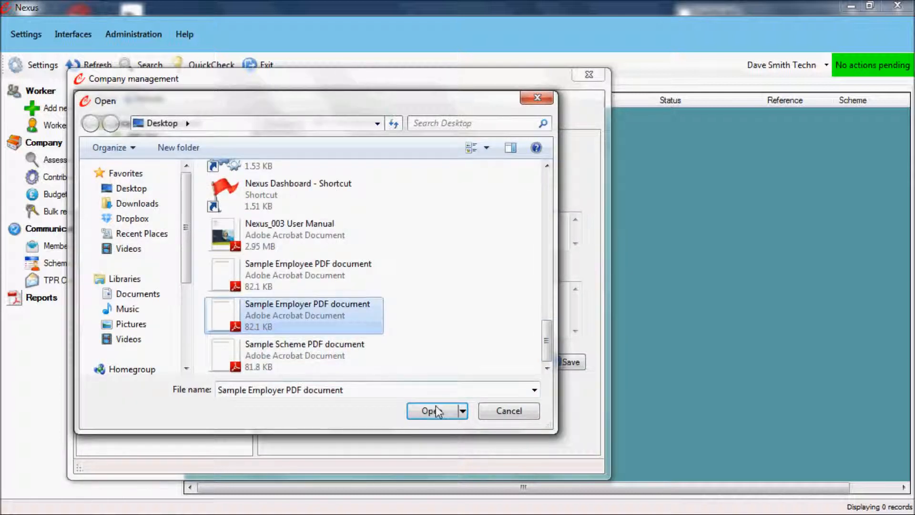
pyautogui.click(436, 411)
# Give the new document the keywords "demo, sample, template" and save it.
pyautogui.click(365, 224)
pyautogui.write('demo, sample, template')
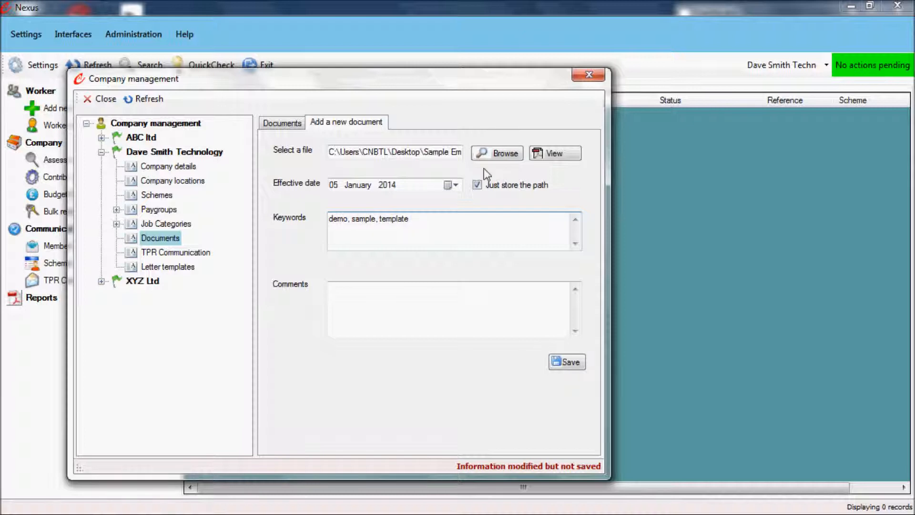
pyautogui.click(577, 364)
# View the saved Sample Employer PDF document, close it and search the company's documents for the keyword "demo".
pyautogui.click(299, 123)
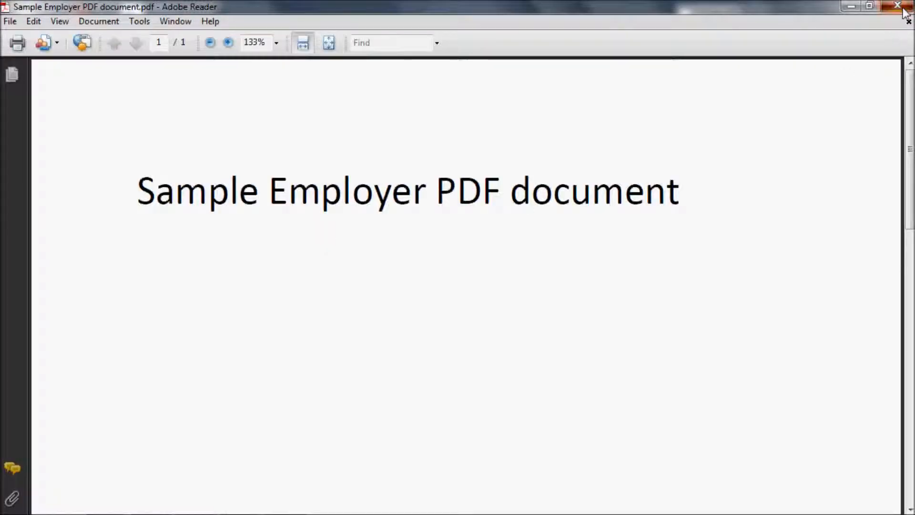
pyautogui.click(902, 7)
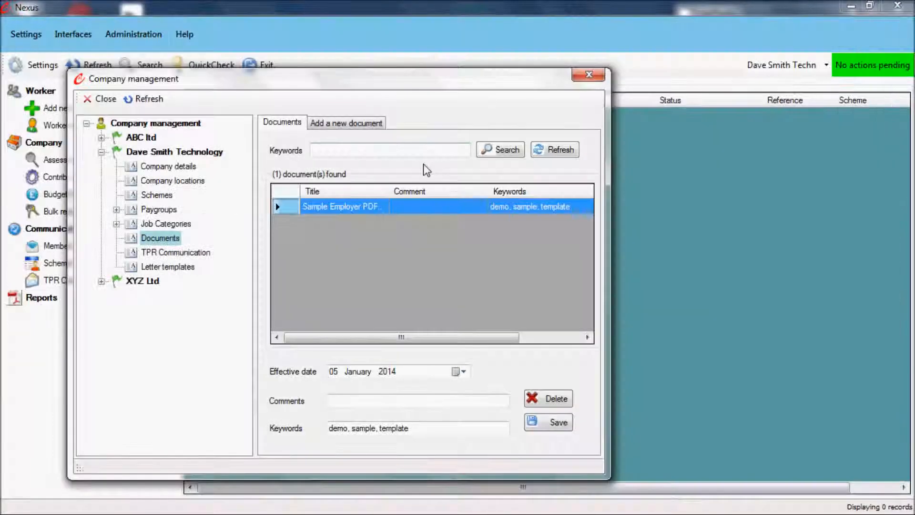
pyautogui.write('demo')
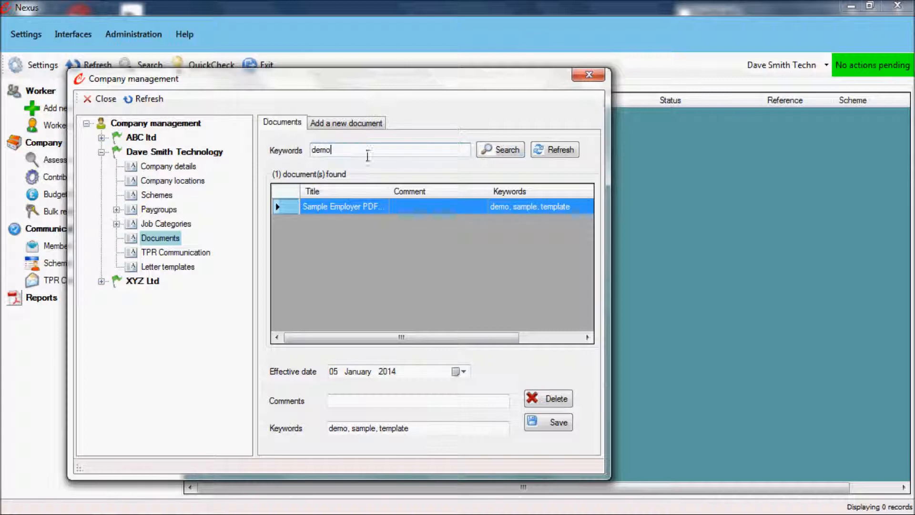
pyautogui.click(486, 151)
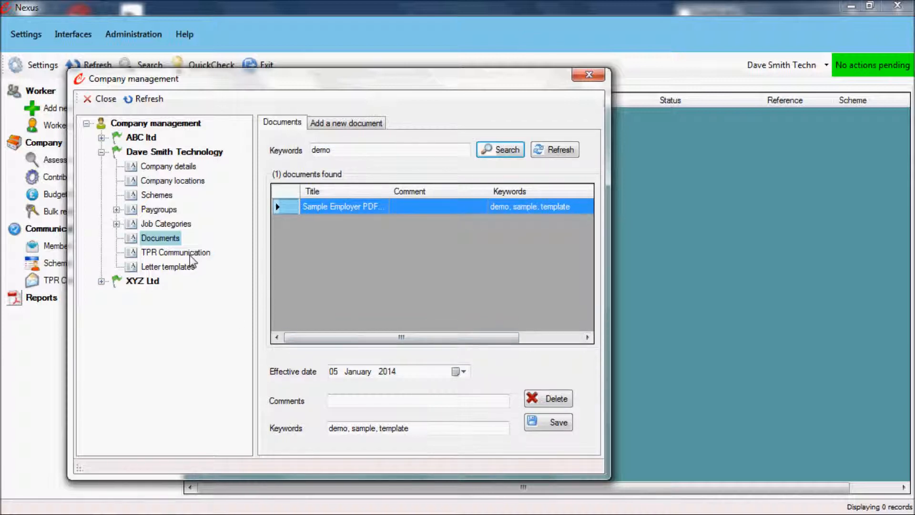
# View the company's TPR communication details, return to its documents and close company management.
pyautogui.click(157, 254)
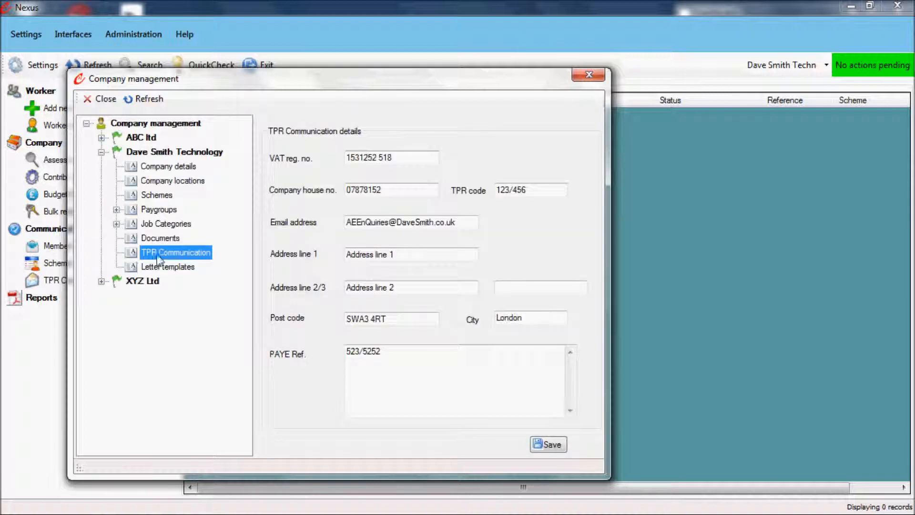
pyautogui.click(165, 236)
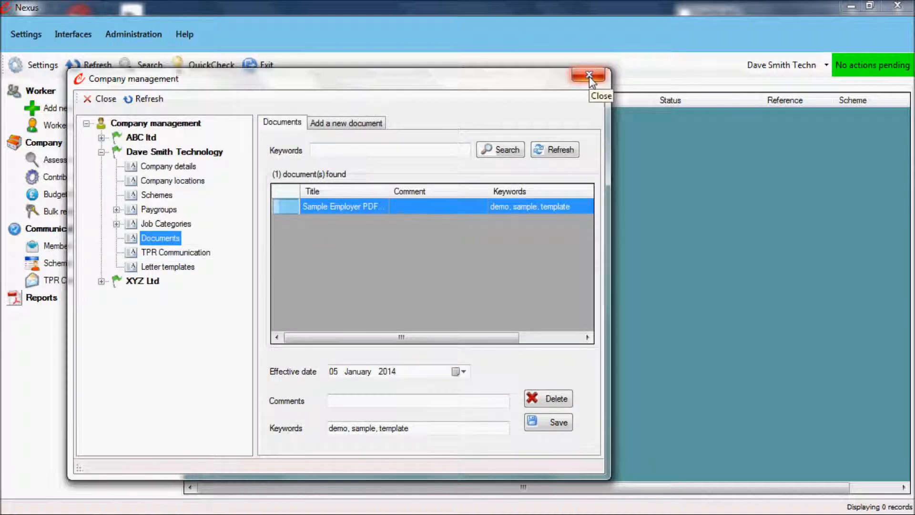
pyautogui.click(590, 77)
# Open scheme management, expand the NEST, Scottish Life and XYZ schemes, and view NEST's scheme details.
pyautogui.click(137, 38)
pyautogui.click(143, 77)
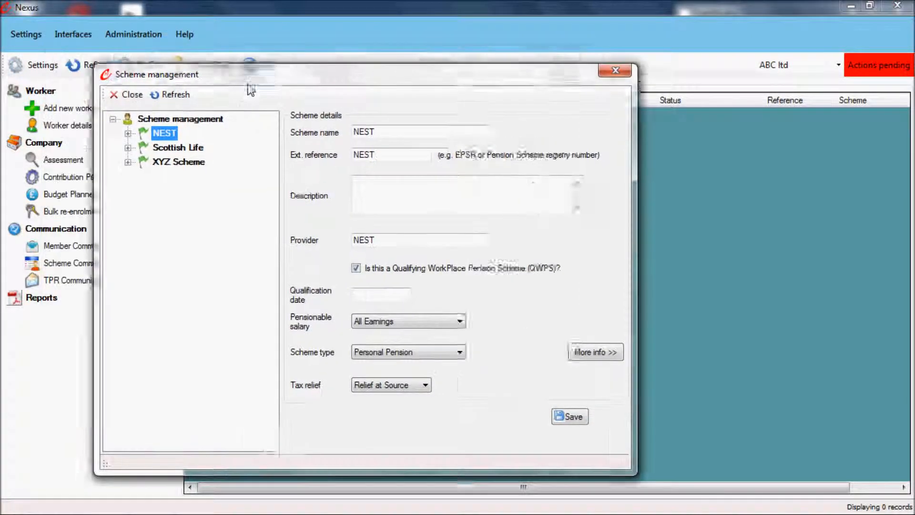
pyautogui.click(155, 144)
pyautogui.click(154, 215)
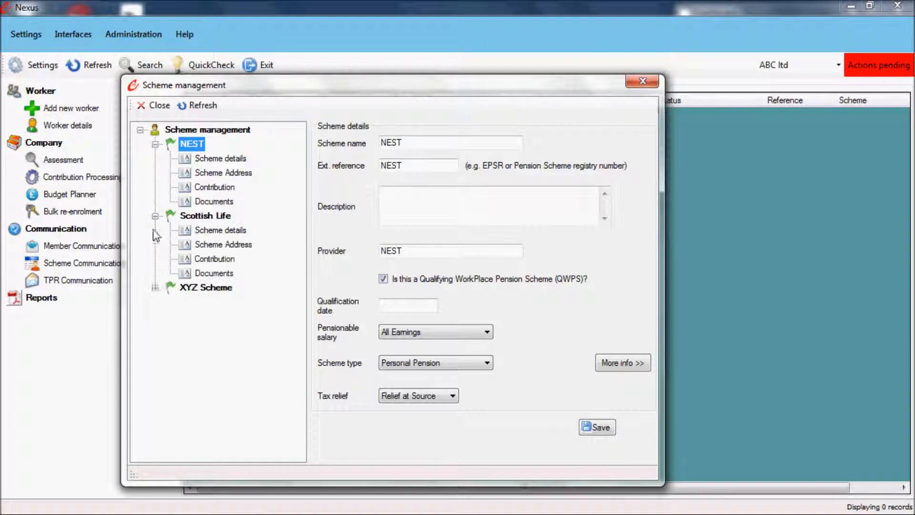
pyautogui.click(155, 288)
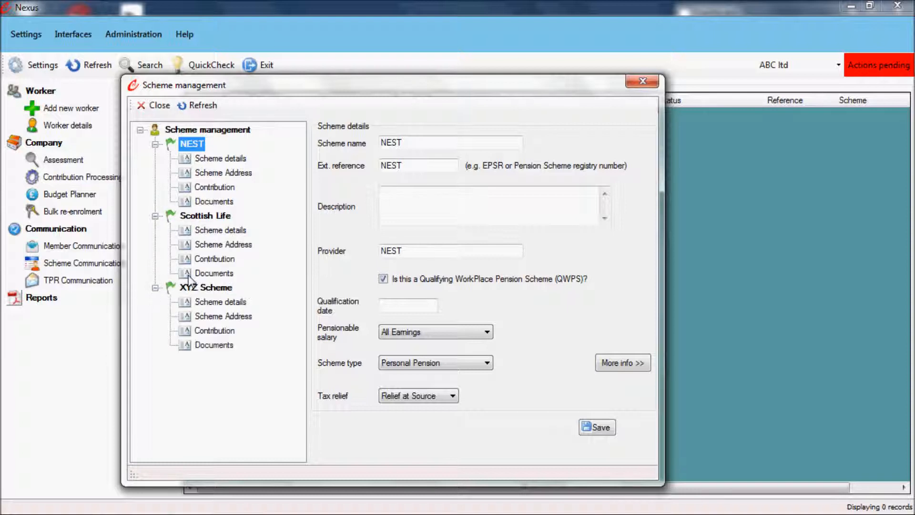
pyautogui.click(208, 159)
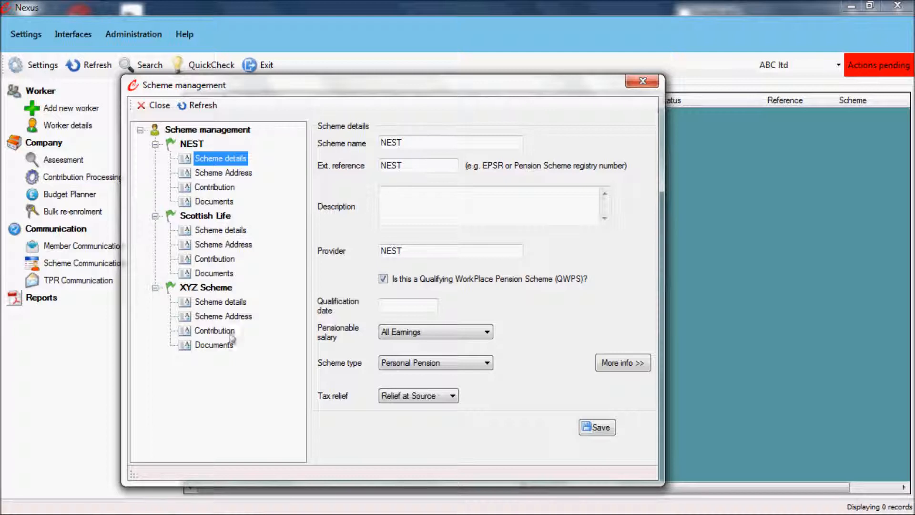
# Start a new pension scheme named "ABC" with the external reference 12.
pyautogui.click(215, 130)
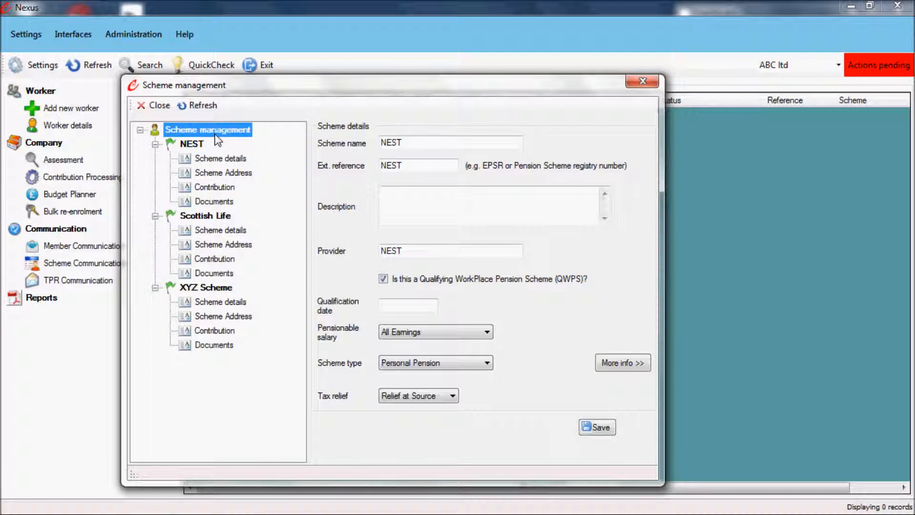
pyautogui.click(411, 144)
pyautogui.write('ABC')
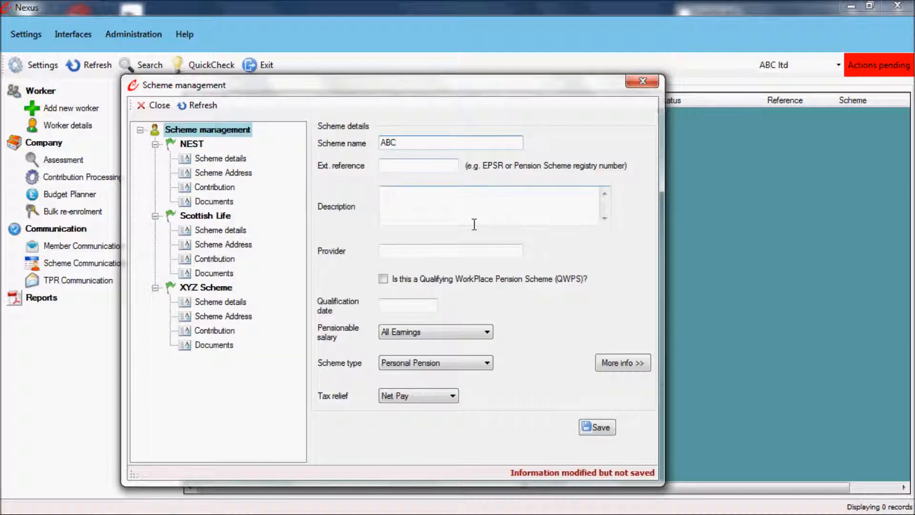
pyautogui.click(598, 427)
pyautogui.click(431, 168)
pyautogui.write('12')
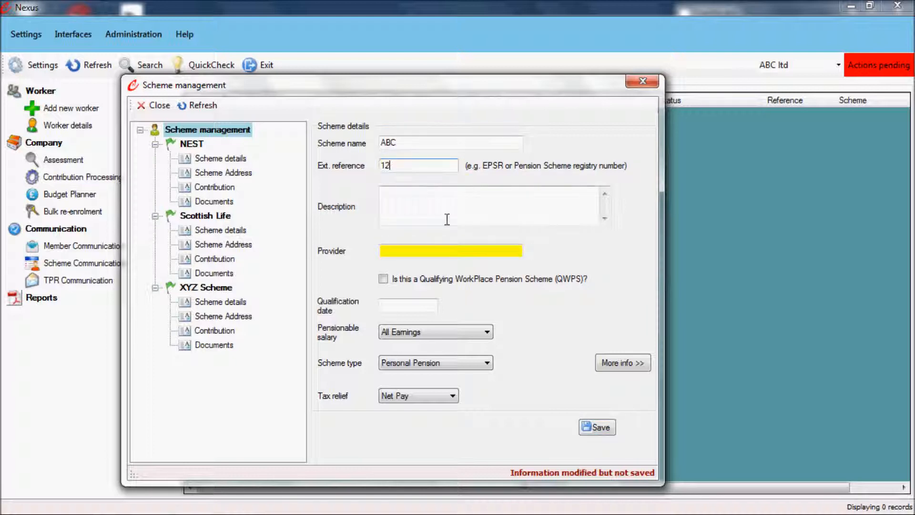
# Set the new scheme's provider to "ABC" and its opt-out information to "Demo", and save the scheme.
pyautogui.click(422, 253)
pyautogui.write('1')
pyautogui.write('BC')
pyautogui.click(601, 427)
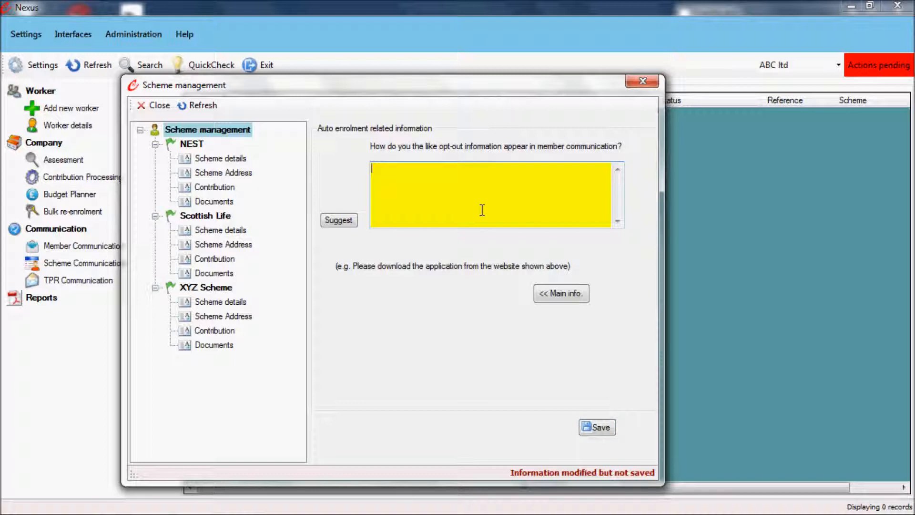
pyautogui.write('Demo')
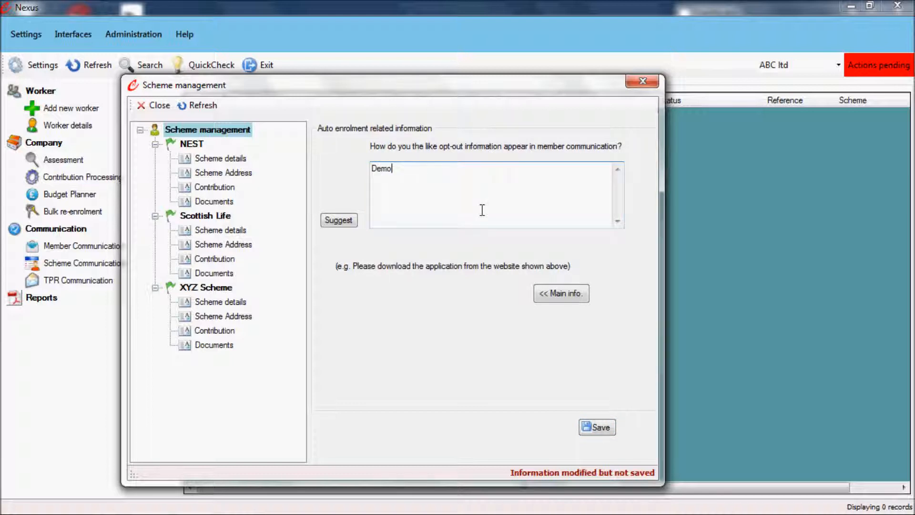
pyautogui.click(605, 431)
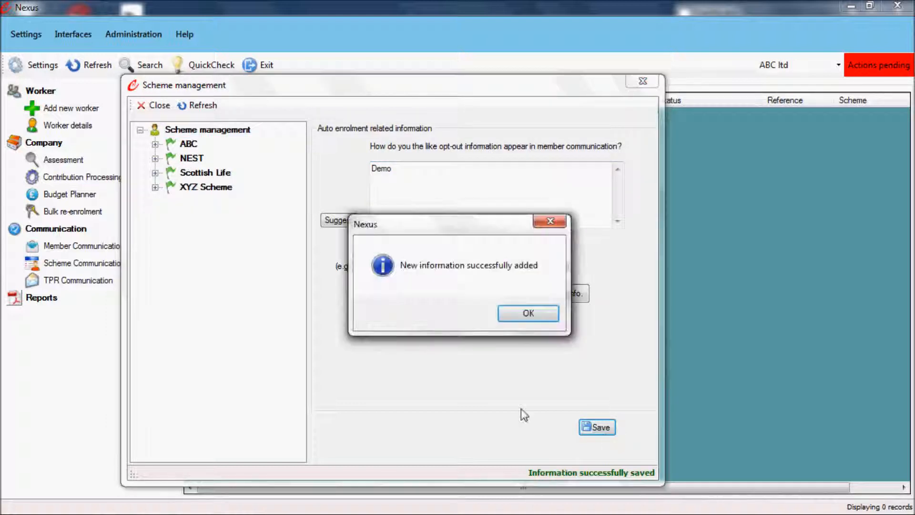
pyautogui.click(535, 313)
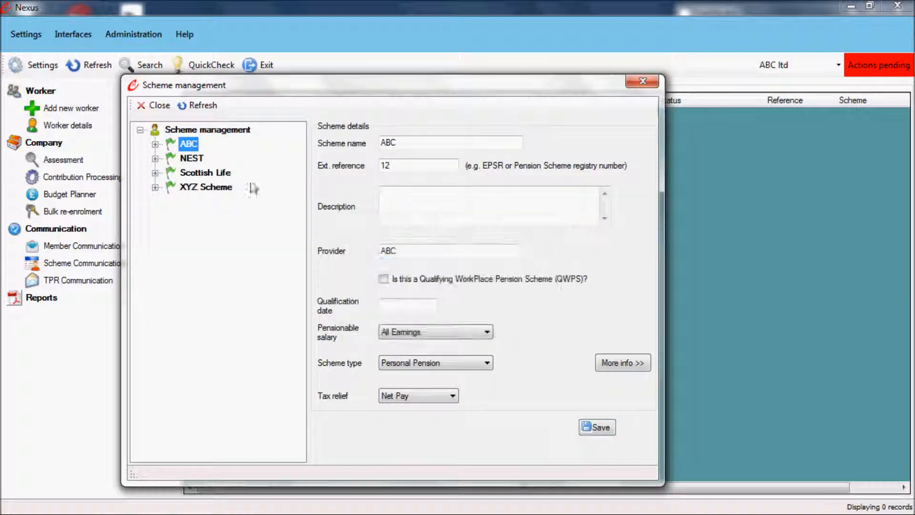
# View the NEST scheme's contribution rates and return to its scheme details.
pyautogui.click(154, 158)
pyautogui.click(207, 203)
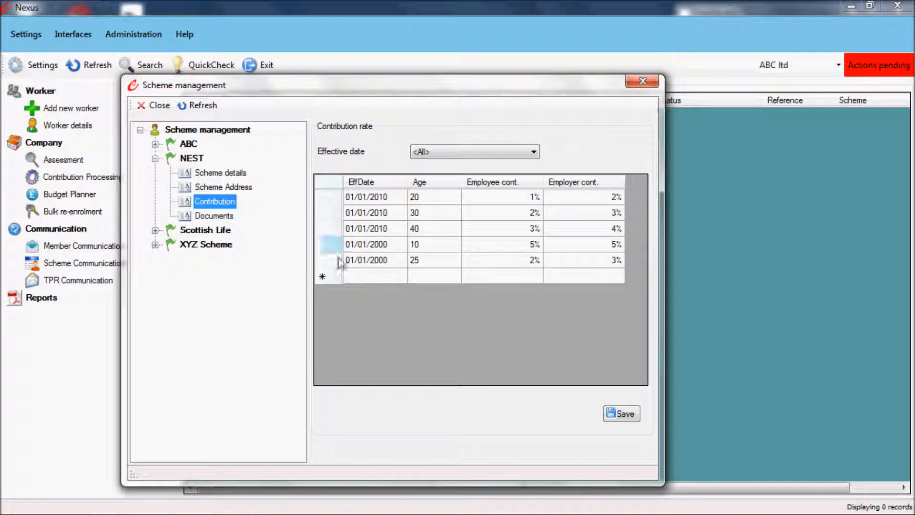
pyautogui.click(232, 173)
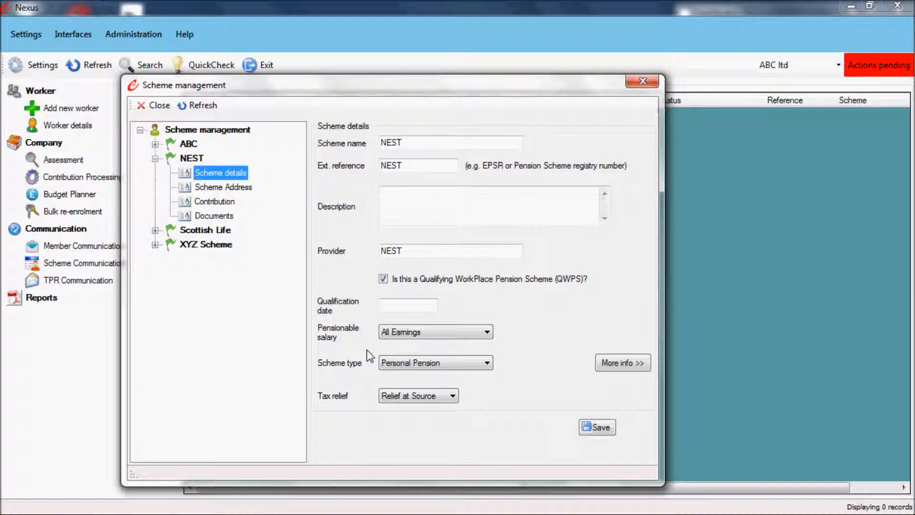
# Check NEST's scheme type and tax relief options, and leave its details without saving.
pyautogui.click(414, 362)
pyautogui.click(411, 364)
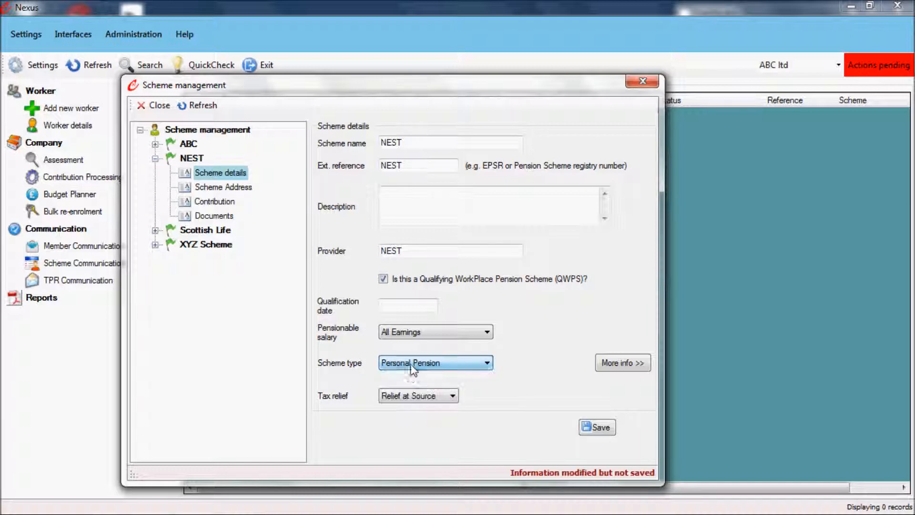
pyautogui.click(403, 396)
pyautogui.click(404, 402)
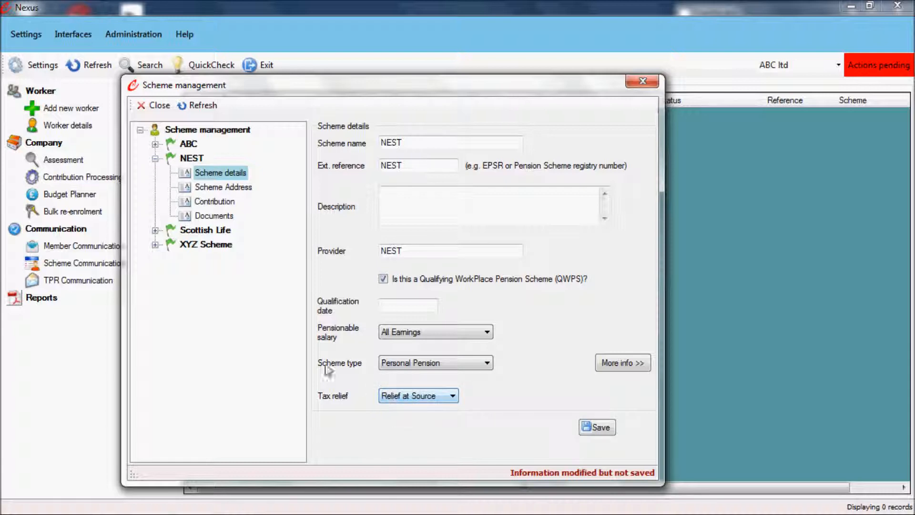
pyautogui.click(155, 158)
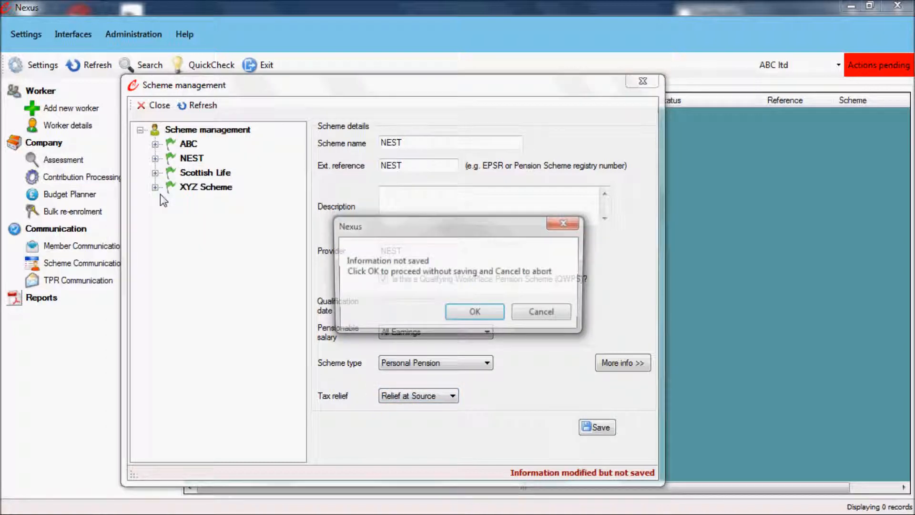
pyautogui.click(461, 313)
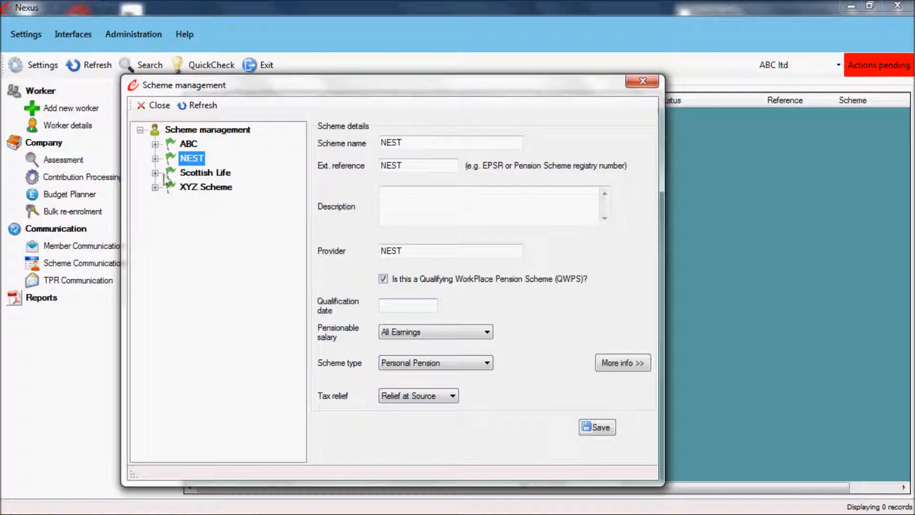
# View the Scottish Life scheme's details and contribution rates.
pyautogui.click(155, 173)
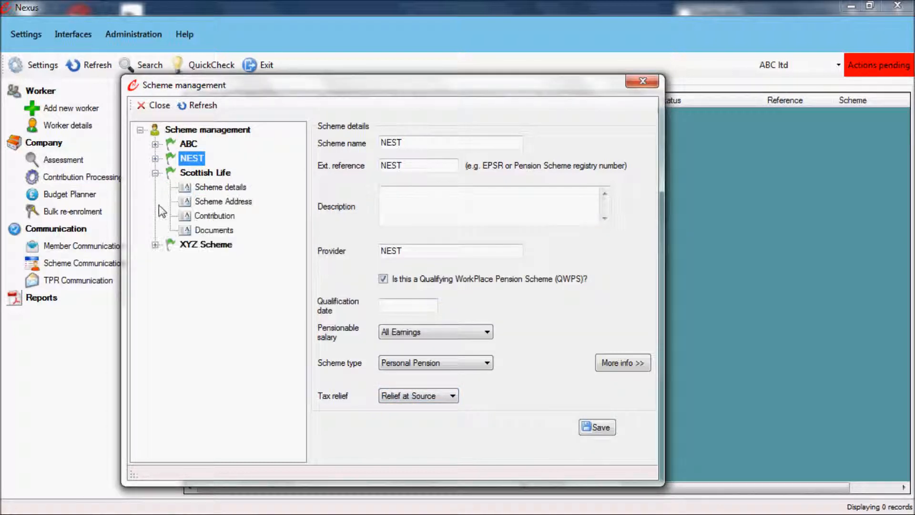
pyautogui.click(222, 187)
pyautogui.click(225, 216)
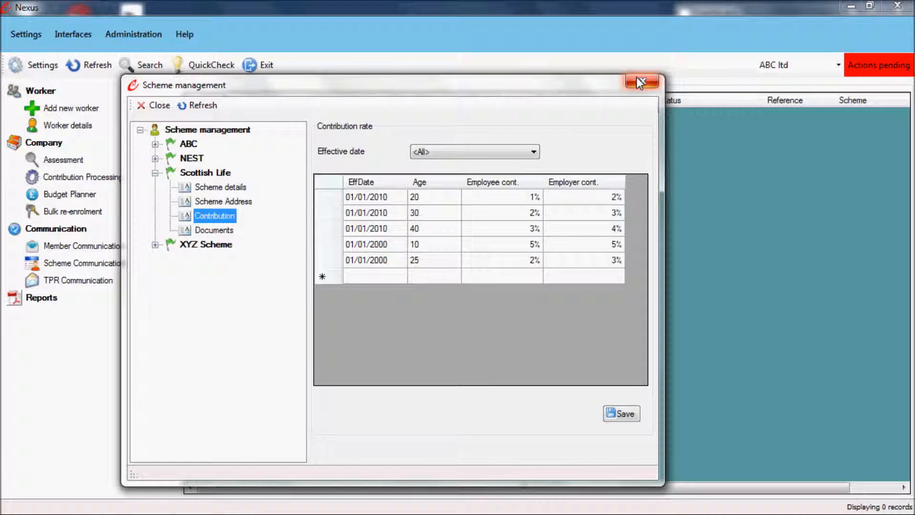
# Close scheme management and try to exit the program.
pyautogui.click(641, 82)
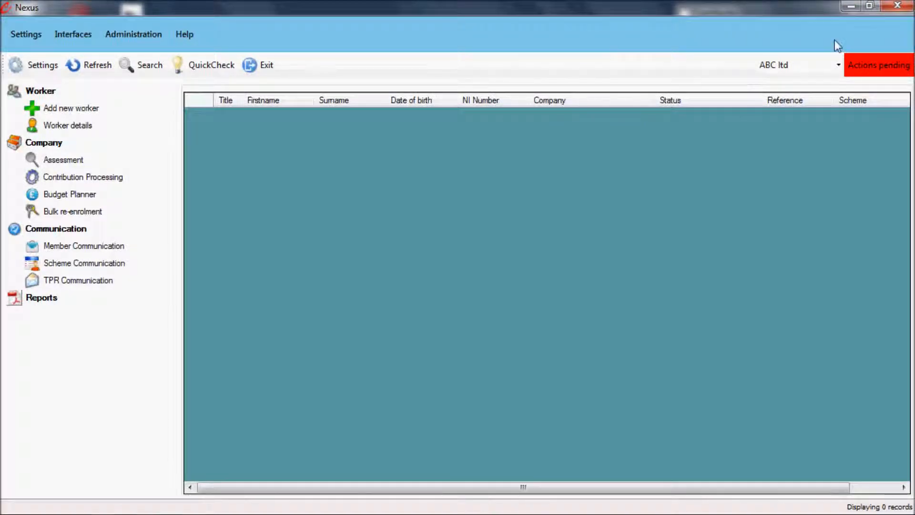
pyautogui.click(897, 7)
pyautogui.click(505, 307)
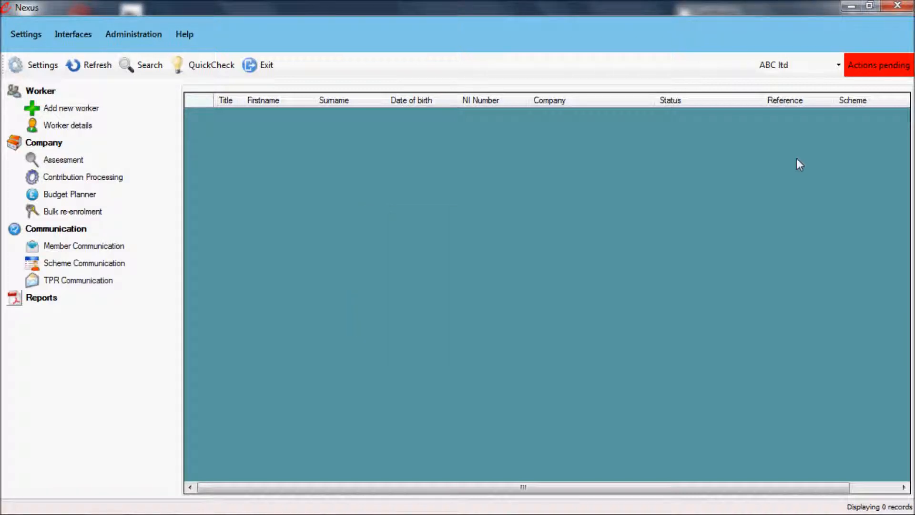